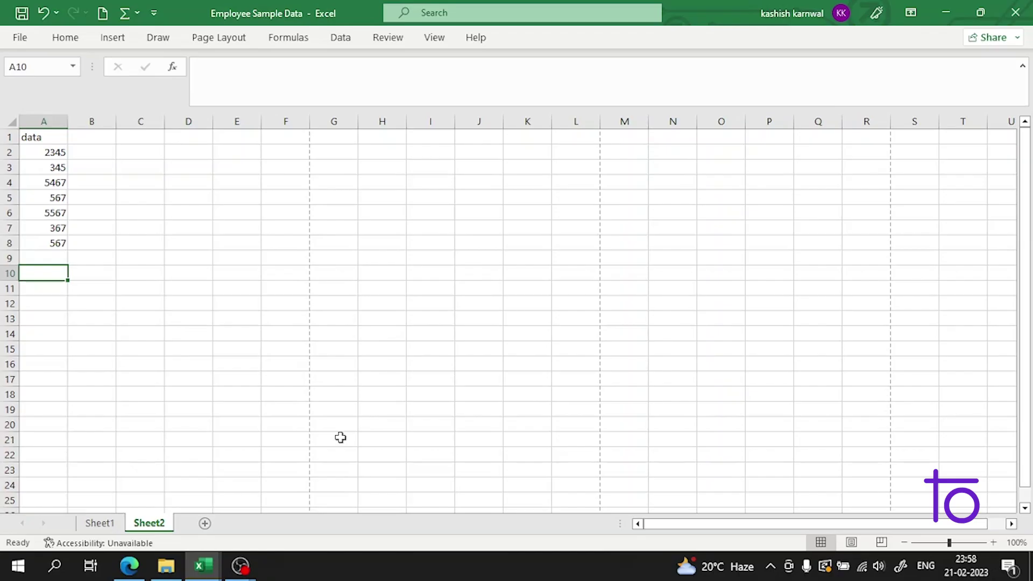
# - Return to the Employee Sample Data workbook from the recent files and view its Sheet1 and Sheet2
pyautogui.click(20, 39)
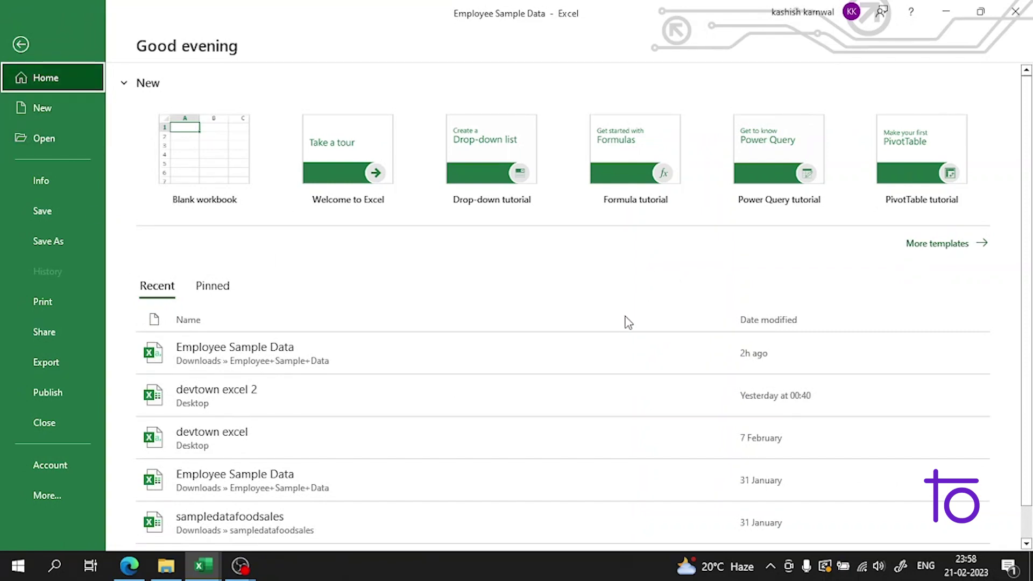
pyautogui.scroll(-1, 627, 321)
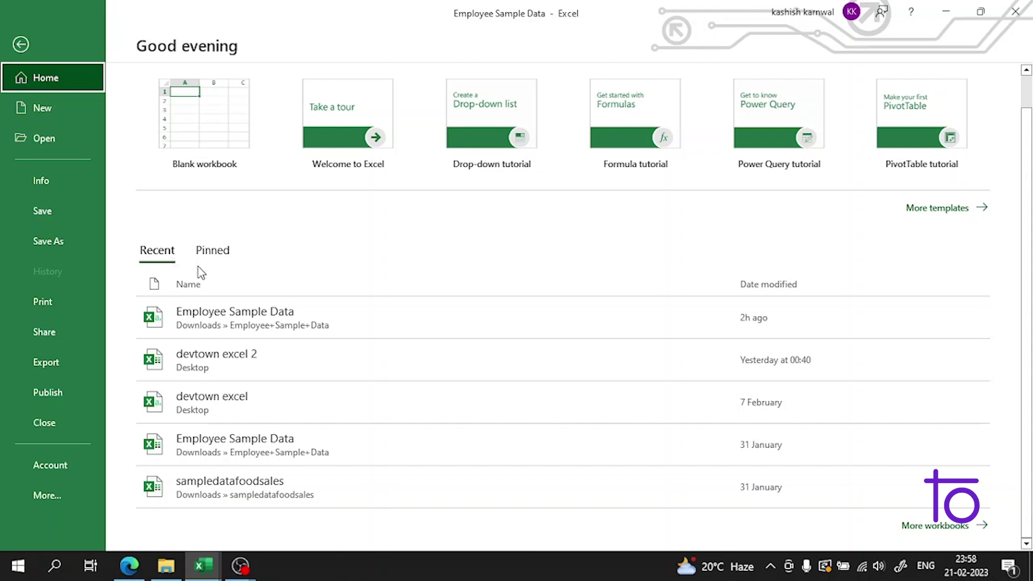
pyautogui.click(218, 317)
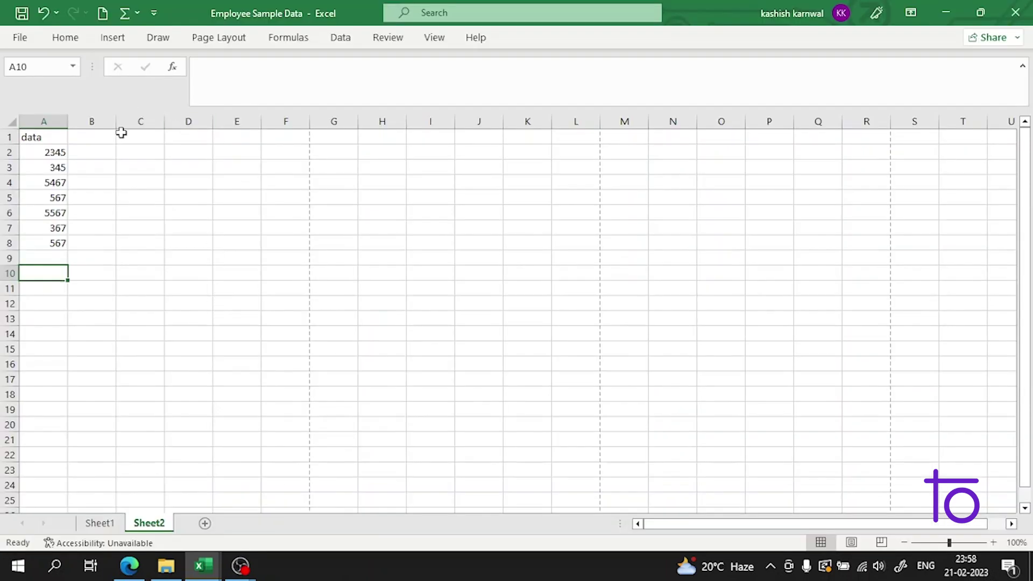
pyautogui.click(103, 523)
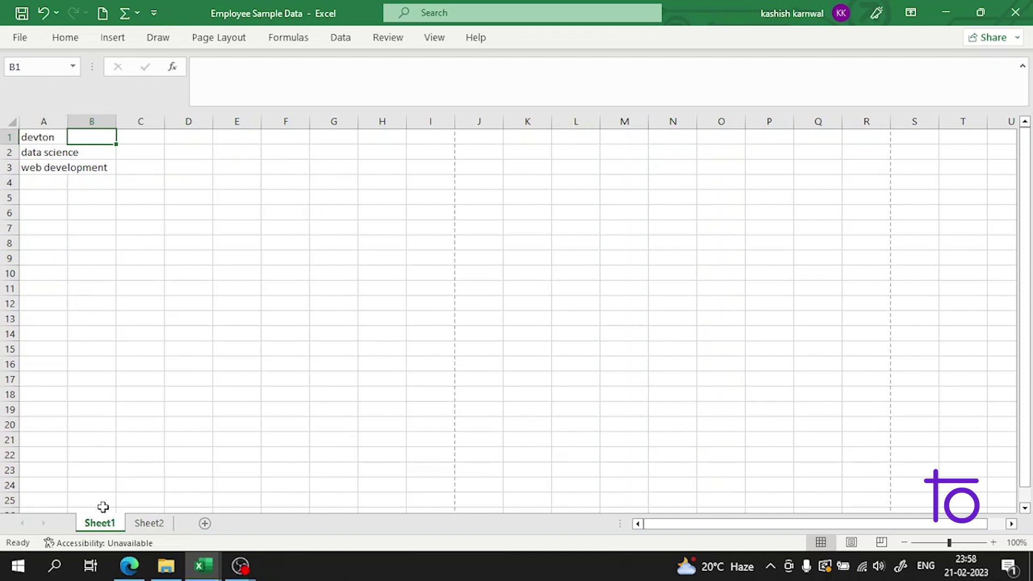
pyautogui.click(148, 530)
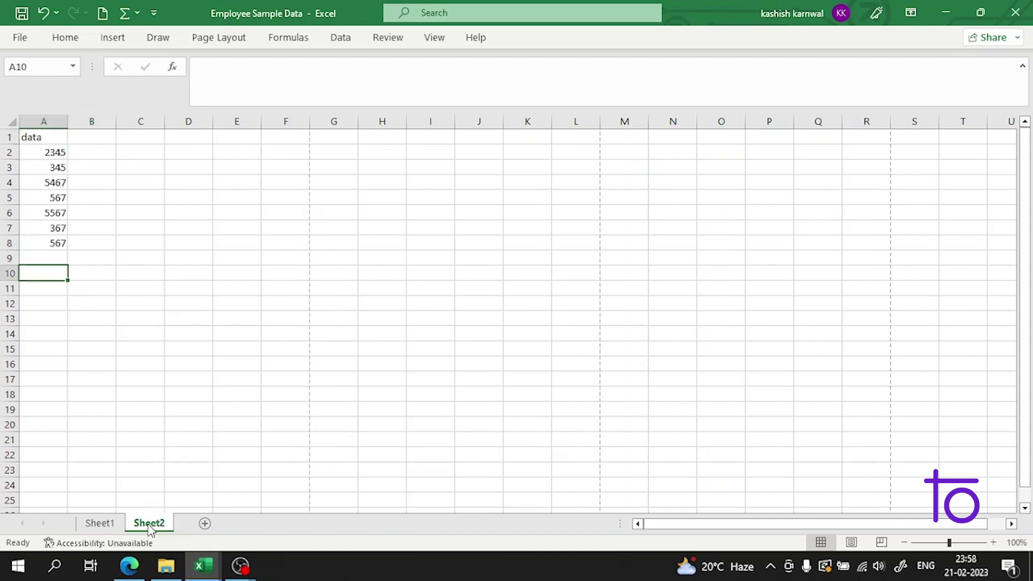
# - Undo the last three value entries in column A of Sheet2
pyautogui.hotkey('ctrl', 'z')
pyautogui.hotkey('ctrl', 'z')
pyautogui.hotkey('ctrl', 'z')
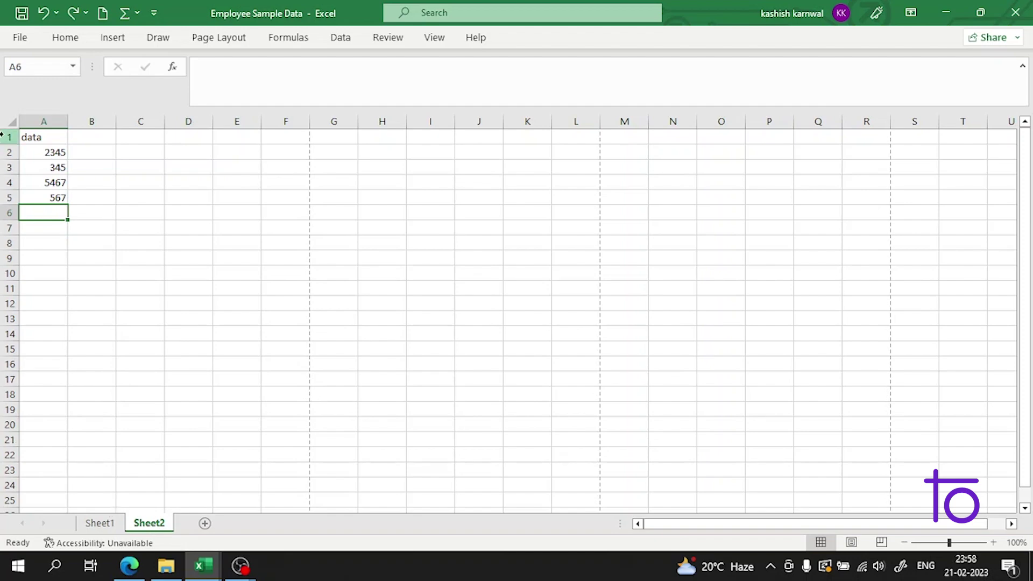
# - Open the Employee Sample Data workbook dated 31 January from the recent files and look through its Data sheet
pyautogui.click(21, 39)
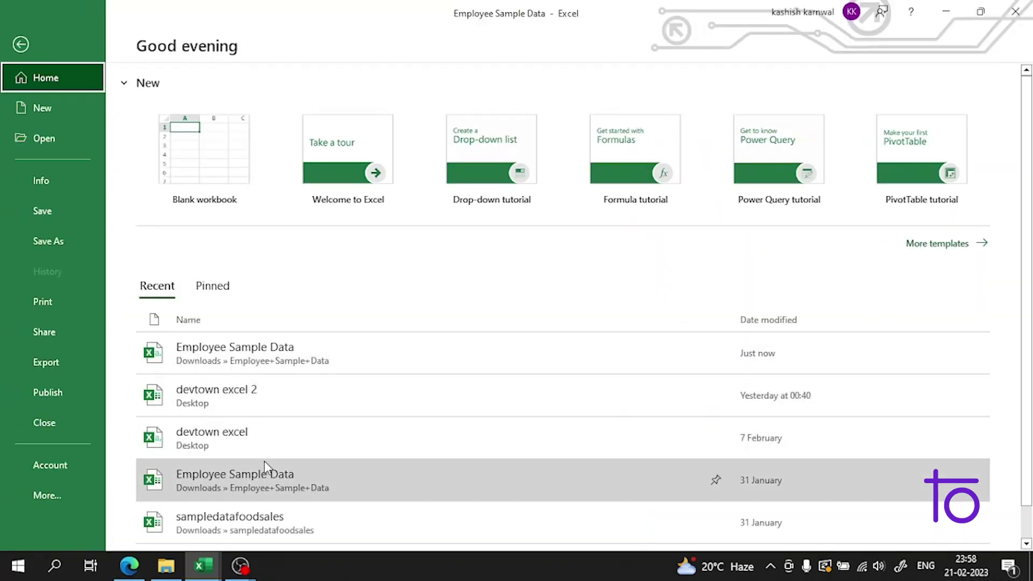
pyautogui.click(263, 464)
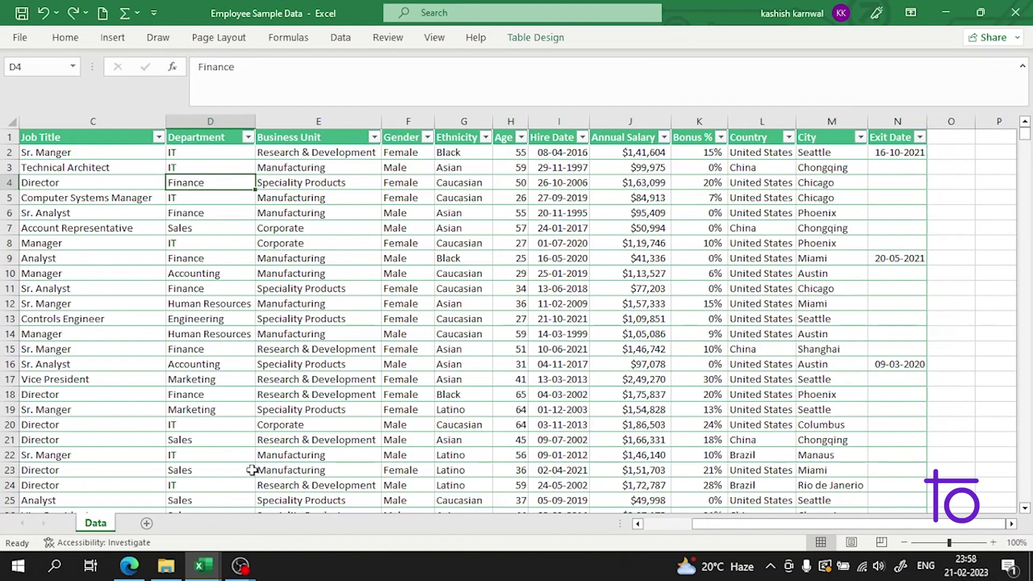
pyautogui.scroll(-5, 809, 285)
pyautogui.scroll(5, 815, 301)
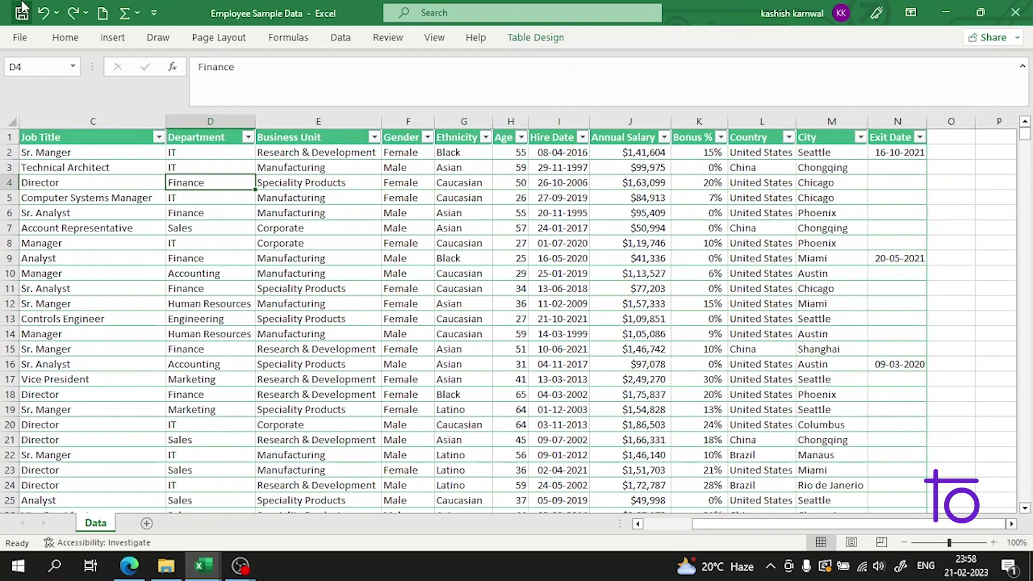
# - Open Page Setup through the custom margins option and review its header/footer, sheet, margin and page settings
pyautogui.click(233, 39)
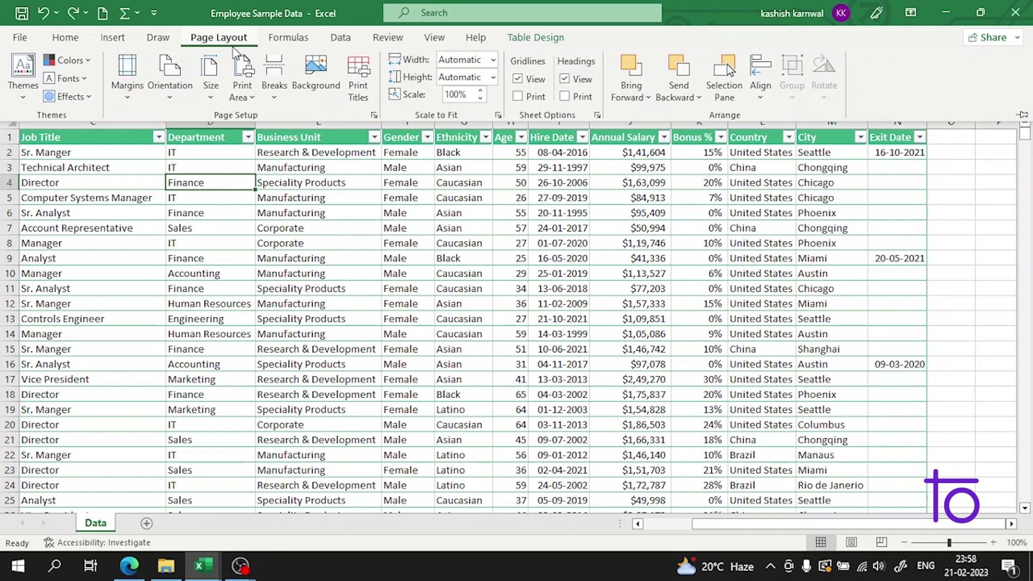
pyautogui.click(119, 96)
pyautogui.click(175, 377)
pyautogui.click(160, 47)
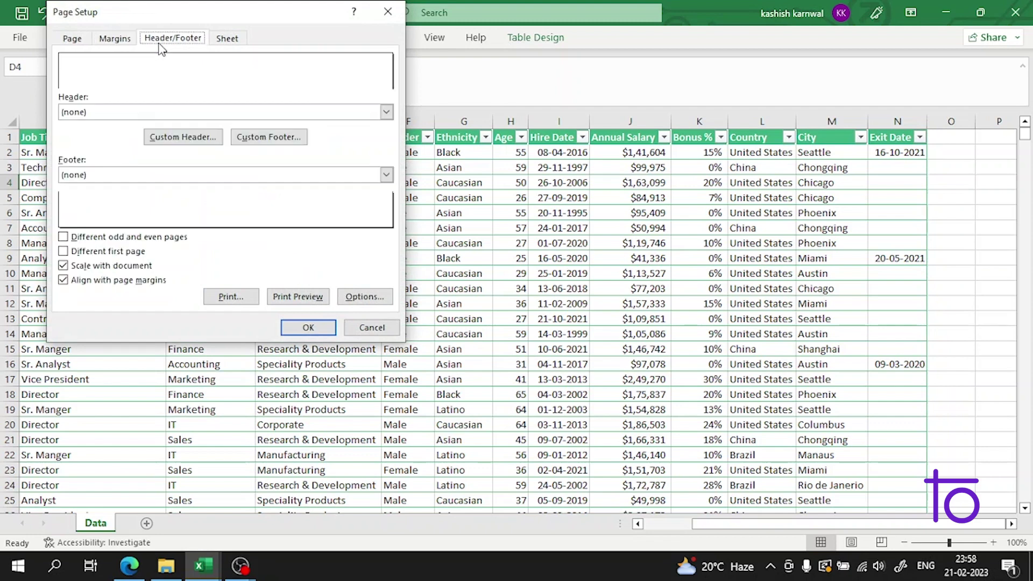
pyautogui.click(228, 39)
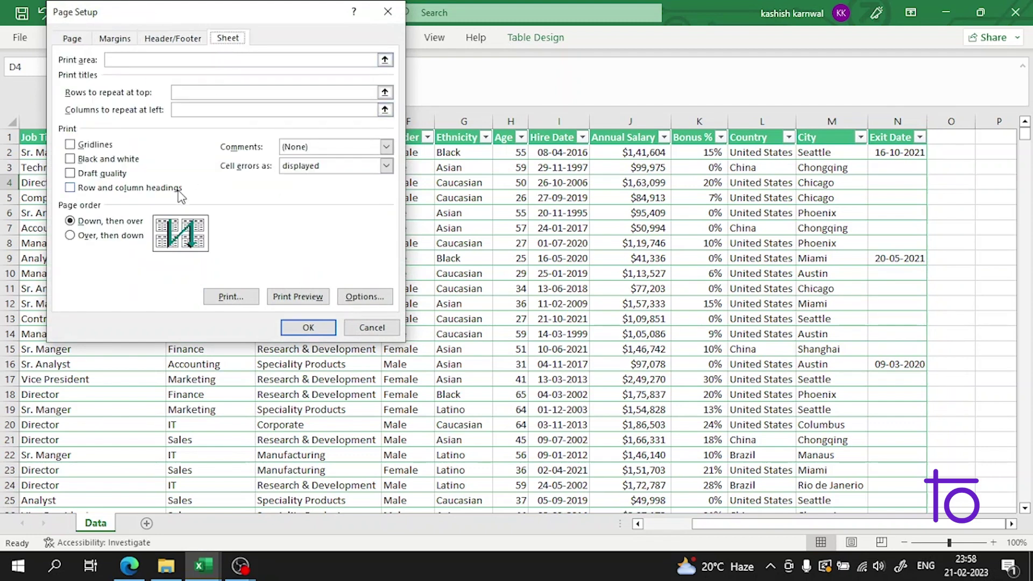
pyautogui.click(178, 45)
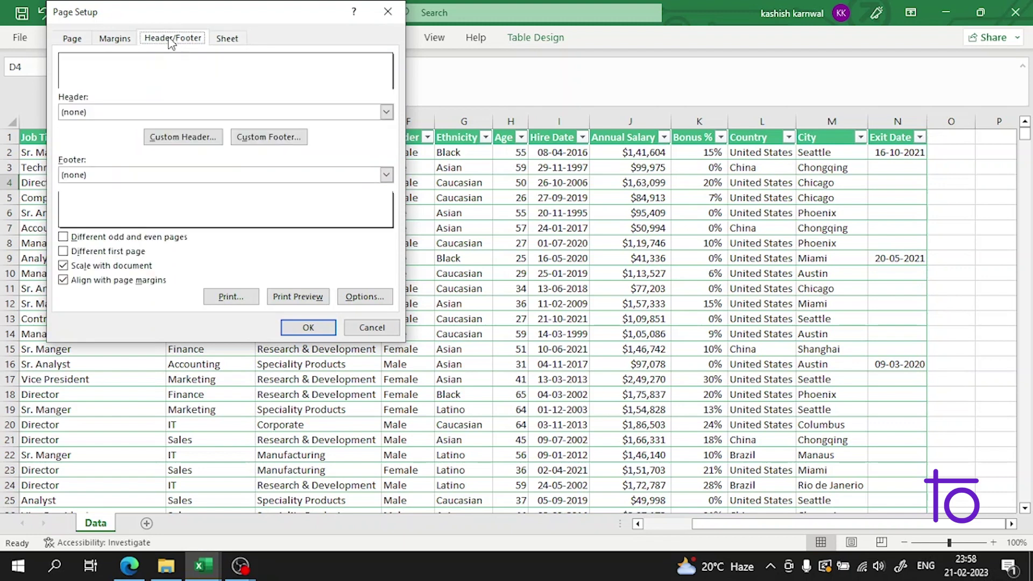
pyautogui.click(128, 43)
pyautogui.click(65, 42)
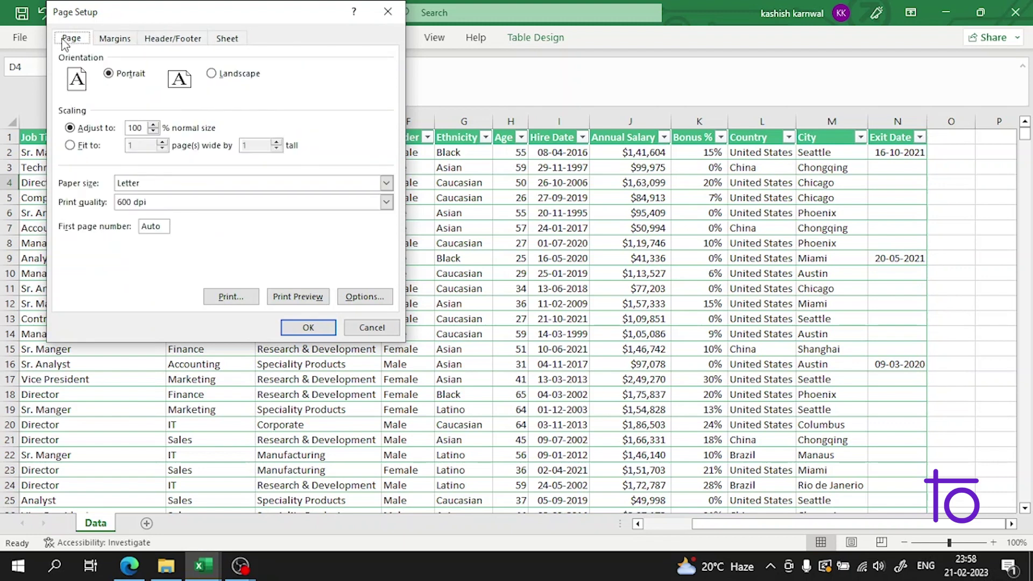
# - Try the Landscape and Portrait orientations in Page Setup and choose Legal as the paper size
pyautogui.click(211, 74)
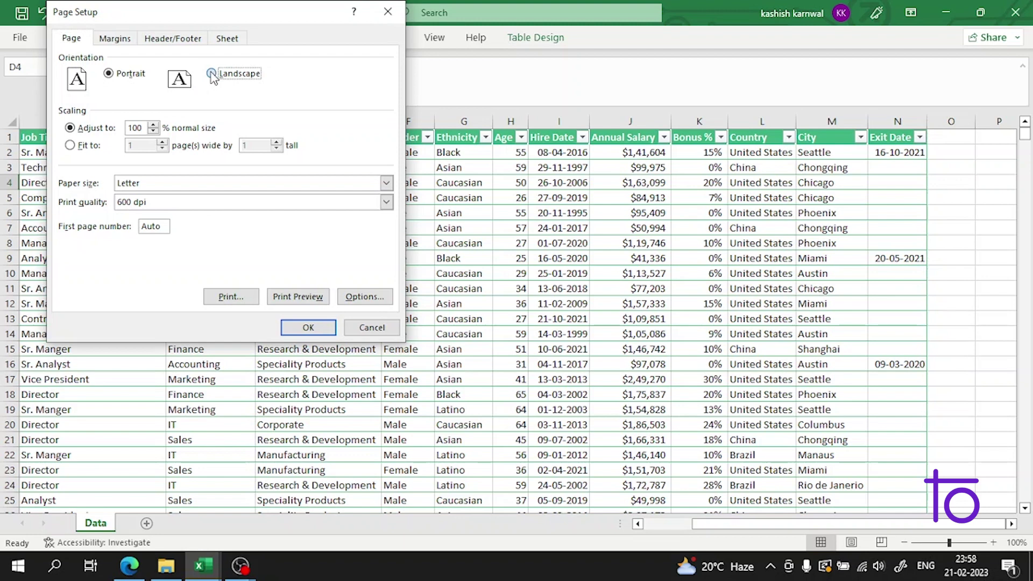
pyautogui.click(121, 75)
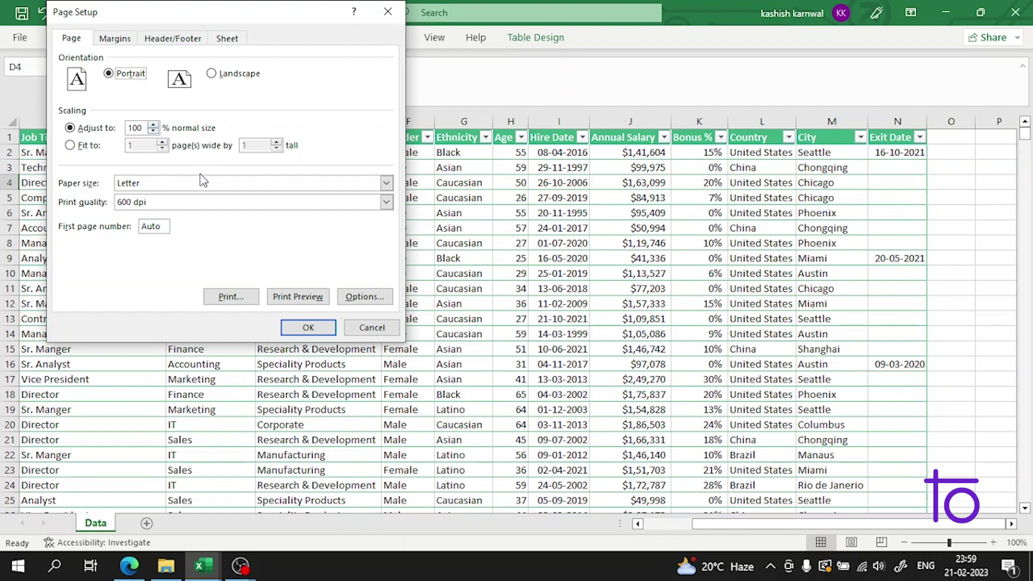
pyautogui.click(386, 183)
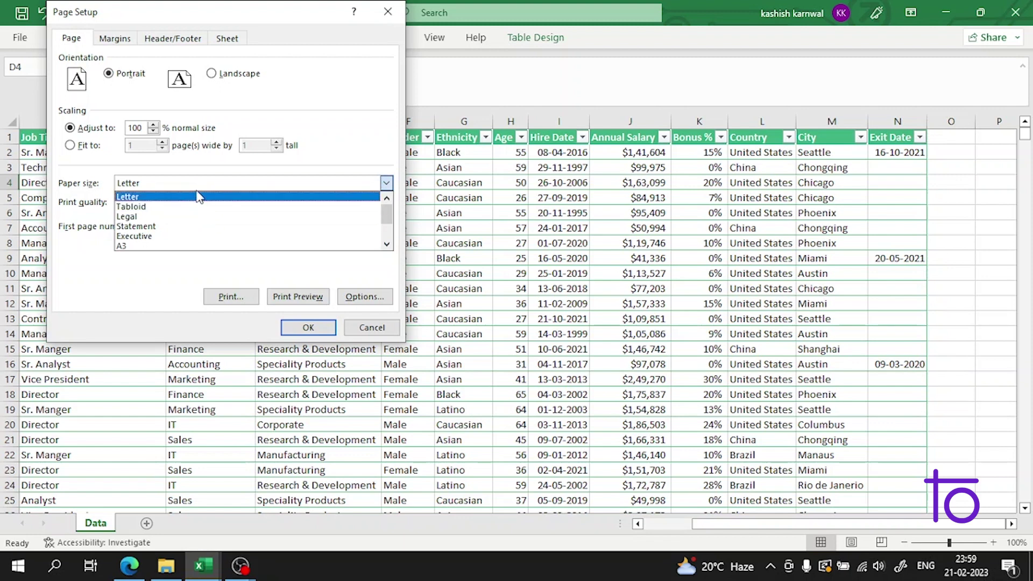
pyautogui.click(207, 217)
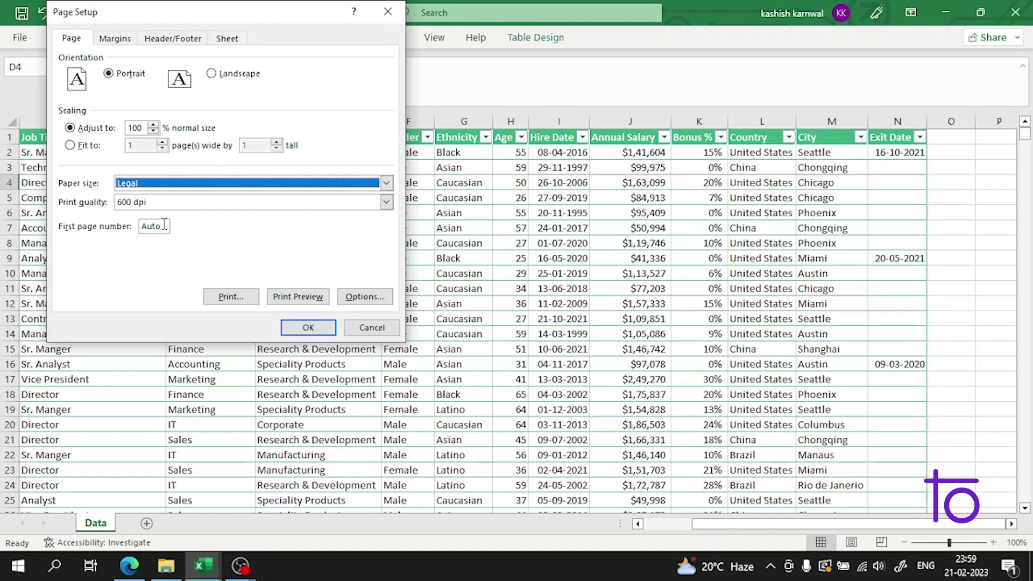
# - Try the Landscape orientation in the Microsoft Print to PDF document properties
pyautogui.click(356, 295)
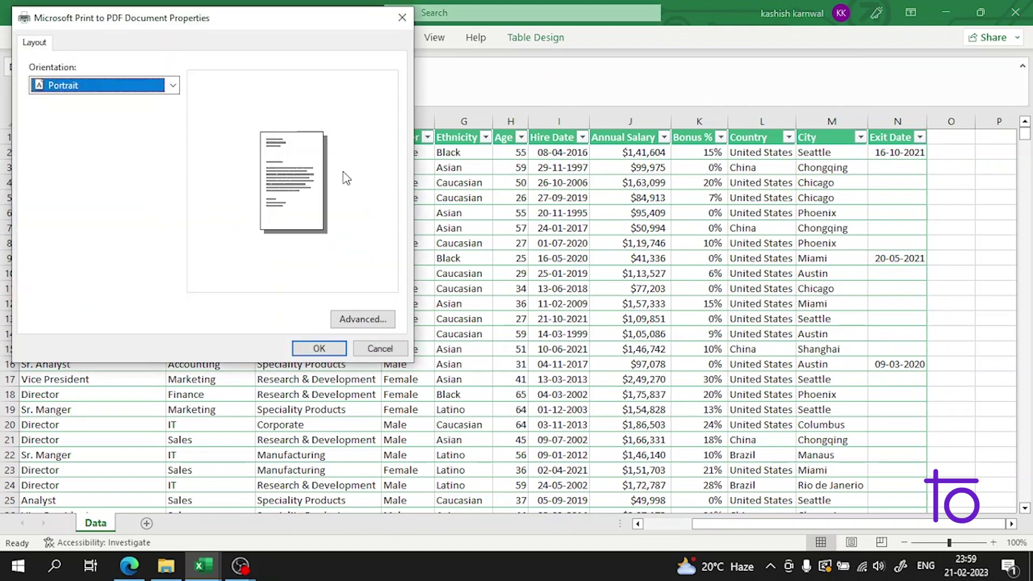
pyautogui.click(173, 85)
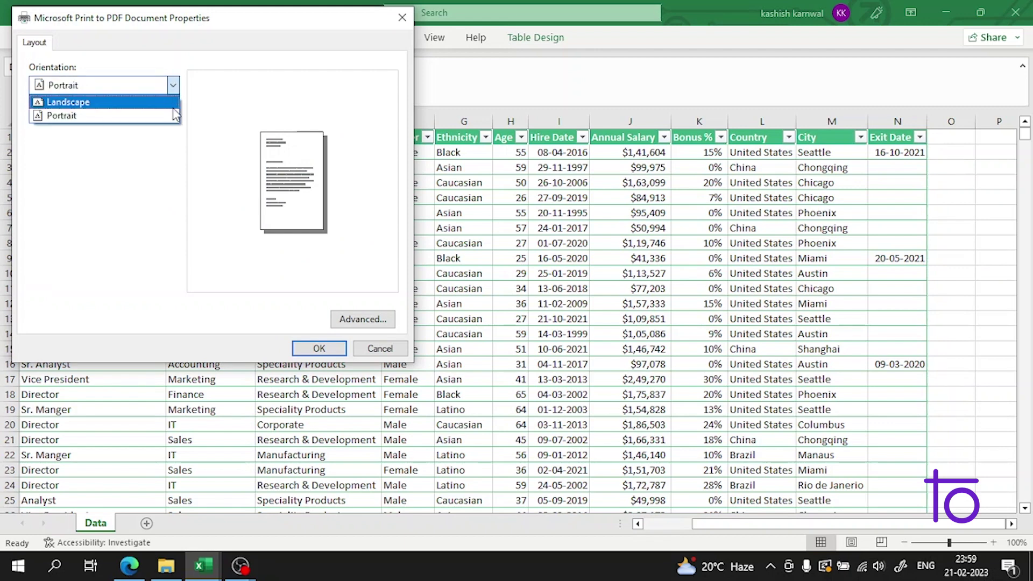
pyautogui.click(171, 103)
pyautogui.click(170, 85)
pyautogui.click(170, 103)
# - Try the Executive paper size in the printer's advanced options and discard the printer property changes
pyautogui.click(345, 321)
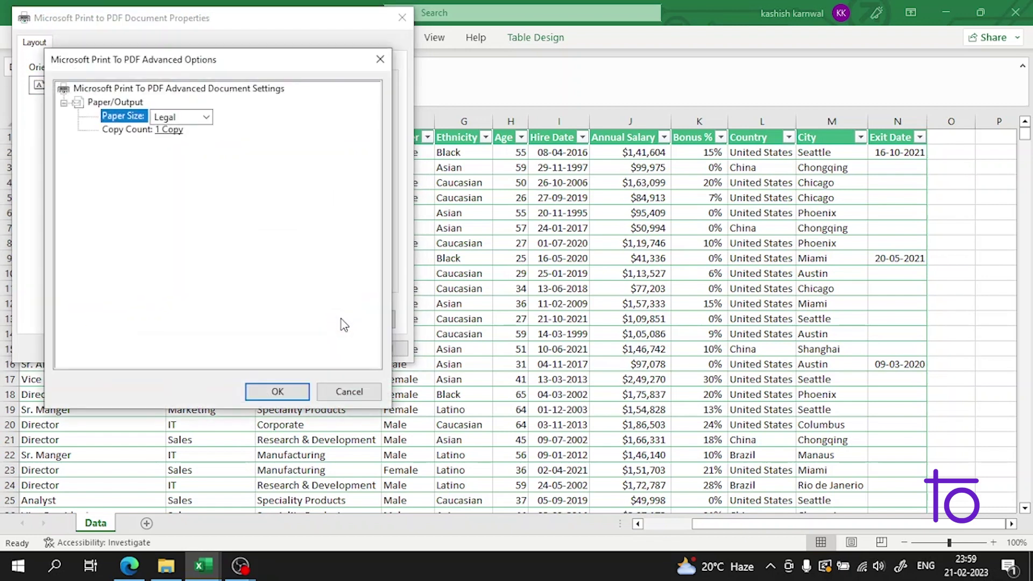
pyautogui.click(195, 115)
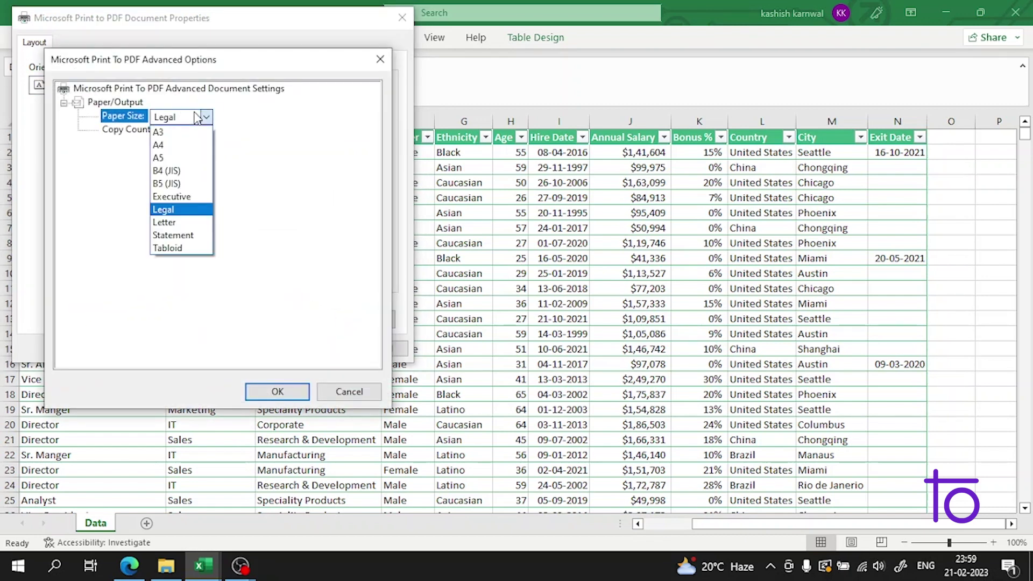
pyautogui.click(192, 198)
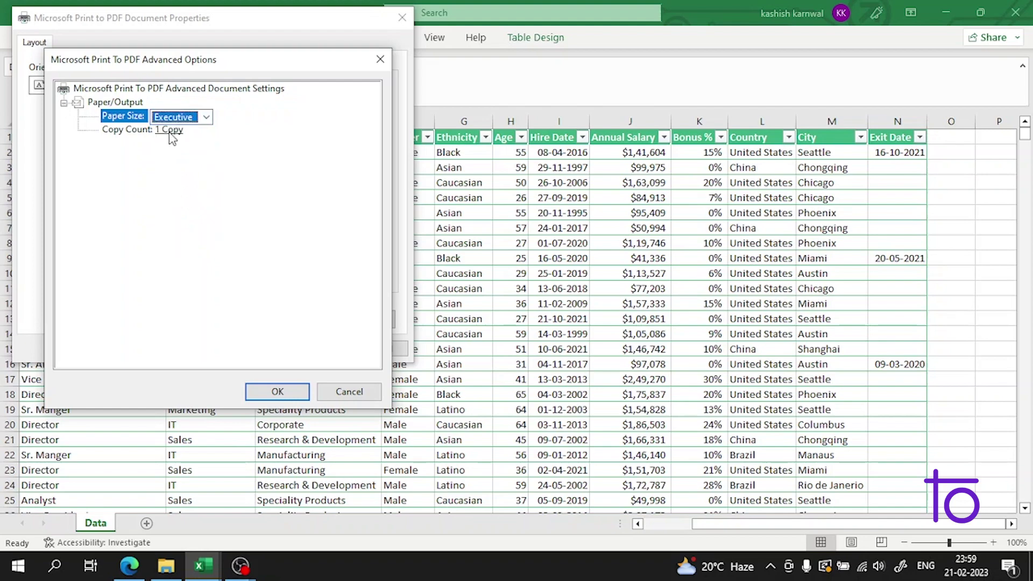
pyautogui.click(349, 391)
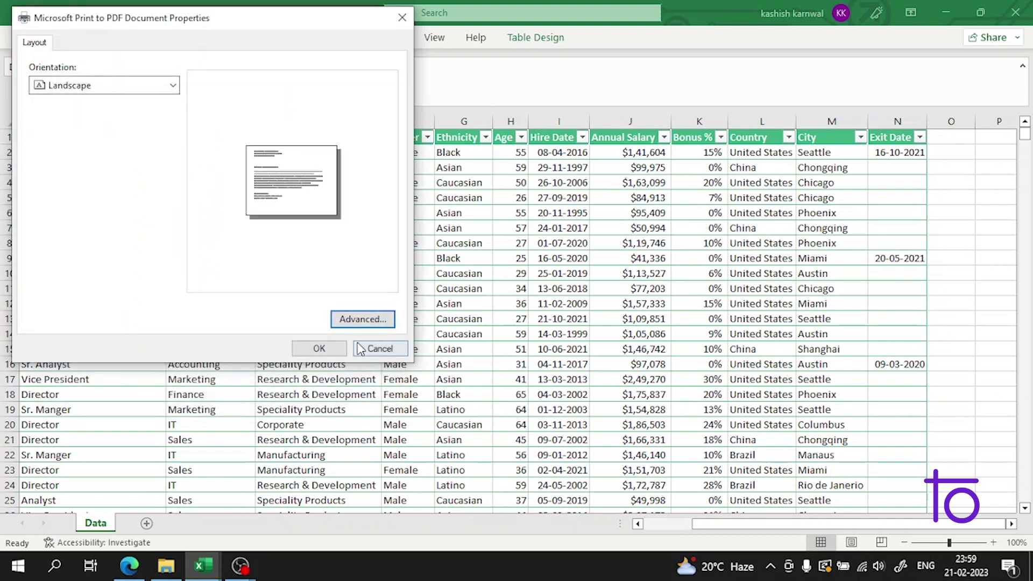
pyautogui.click(372, 348)
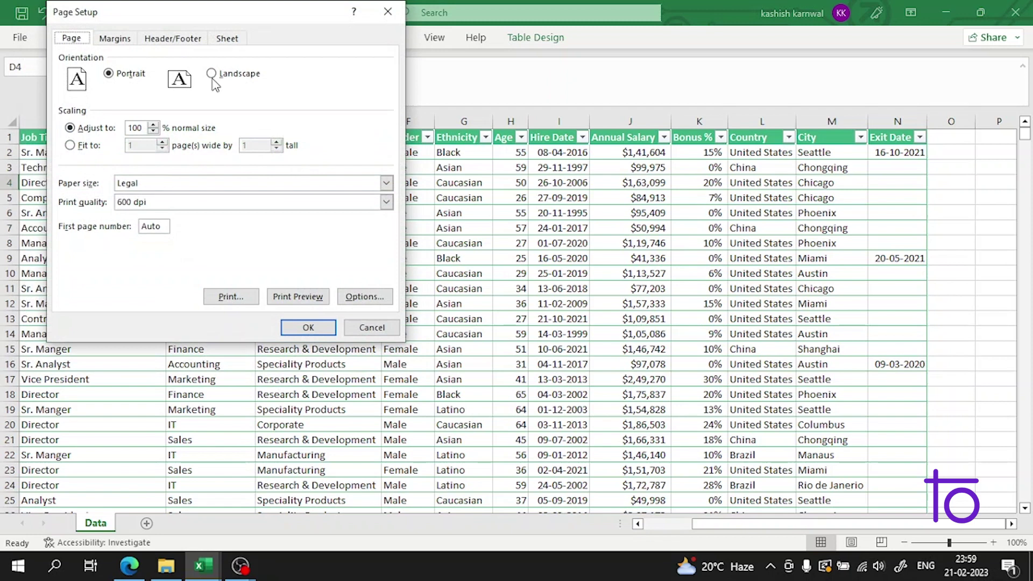
# - Review the page margin settings and close Page Setup without applying anything
pyautogui.click(132, 38)
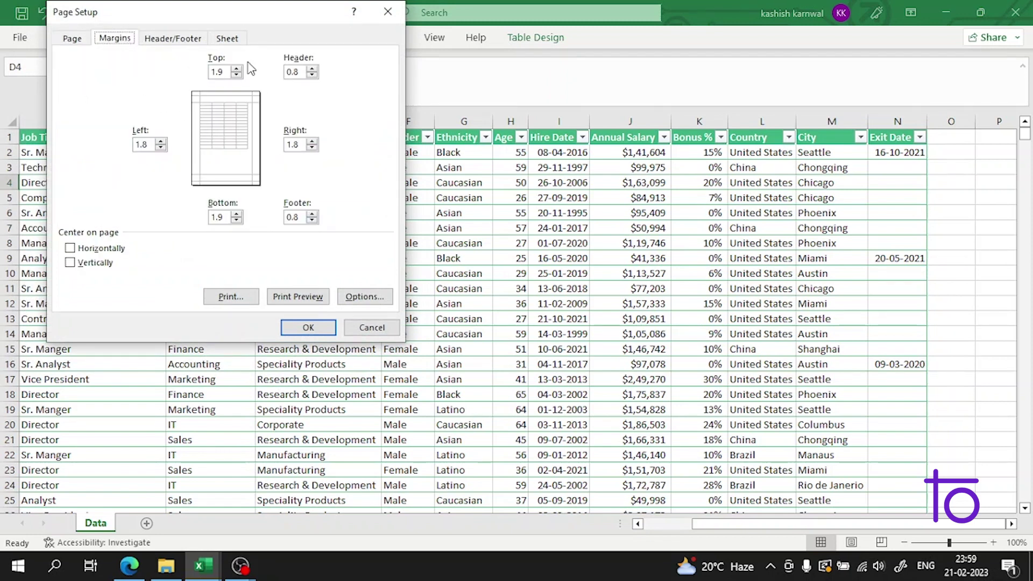
pyautogui.click(388, 11)
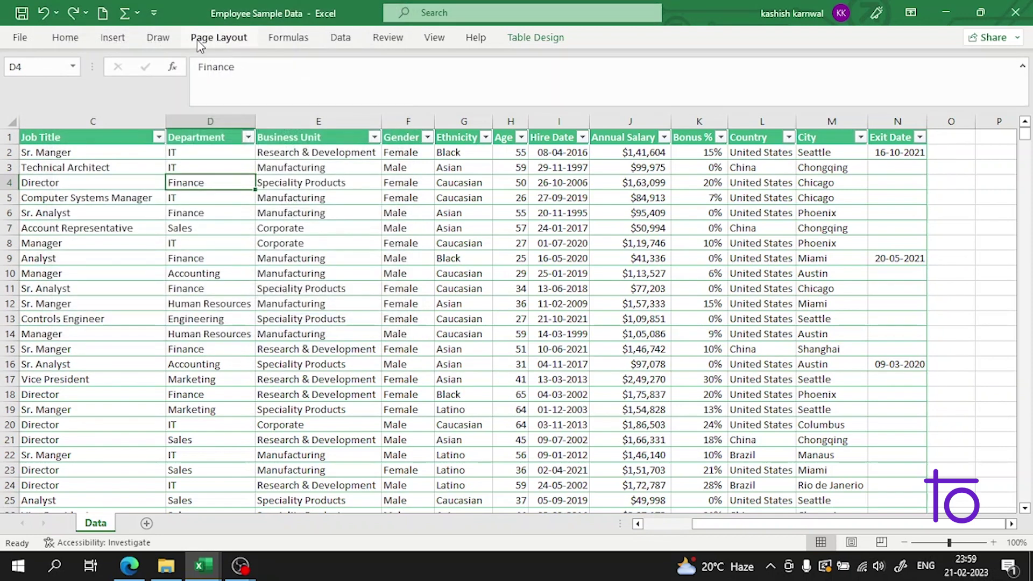
# - Switch the Data sheet's page orientation to Landscape and back to Portrait
pyautogui.click(220, 38)
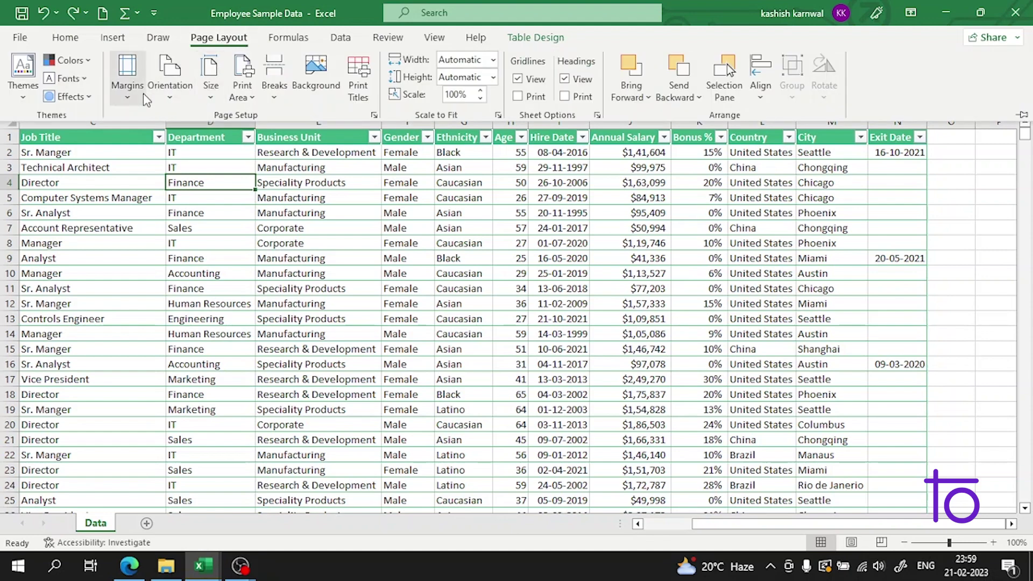
pyautogui.click(172, 98)
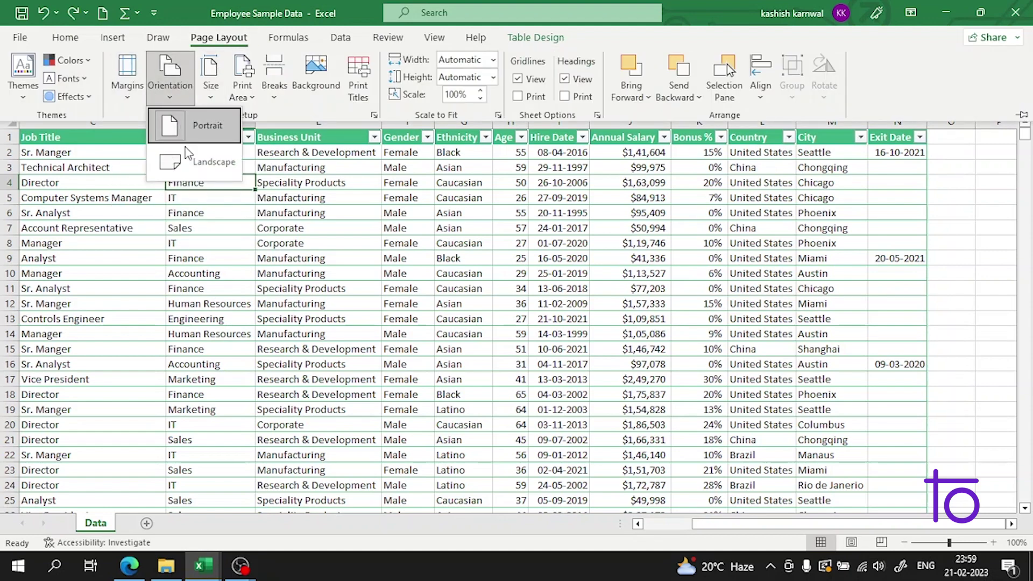
pyautogui.click(184, 154)
pyautogui.click(172, 88)
pyautogui.click(185, 125)
# - Try the Legal paper size in Page Setup, and set the Data sheet's paper size to Tabloid
pyautogui.click(210, 86)
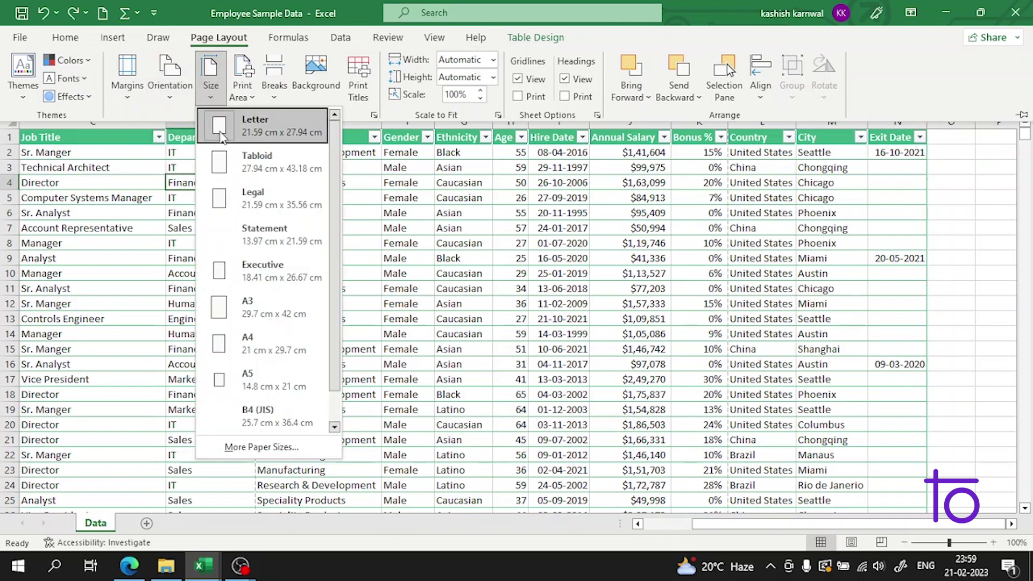
pyautogui.scroll(-1, 237, 237)
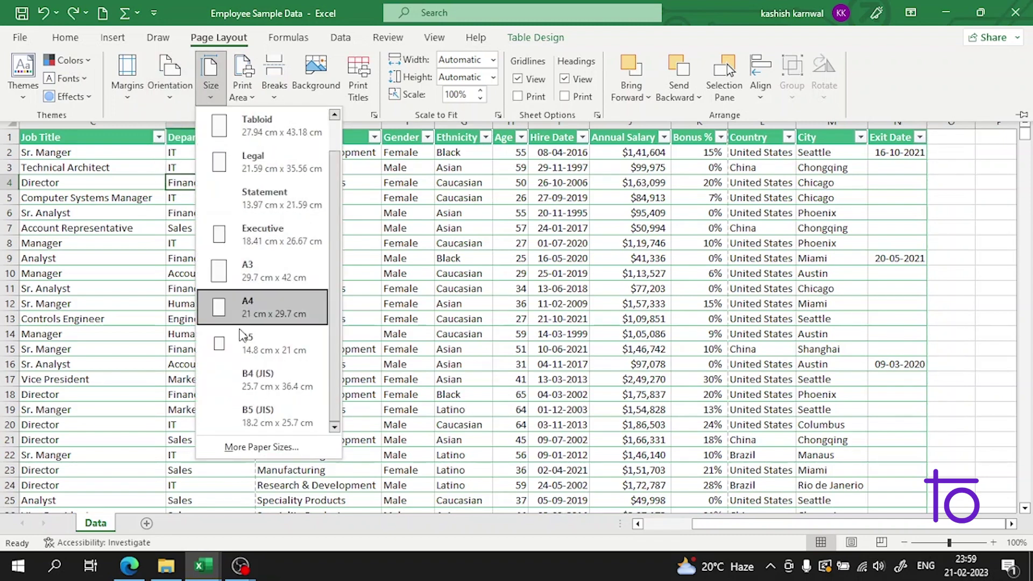
pyautogui.click(261, 447)
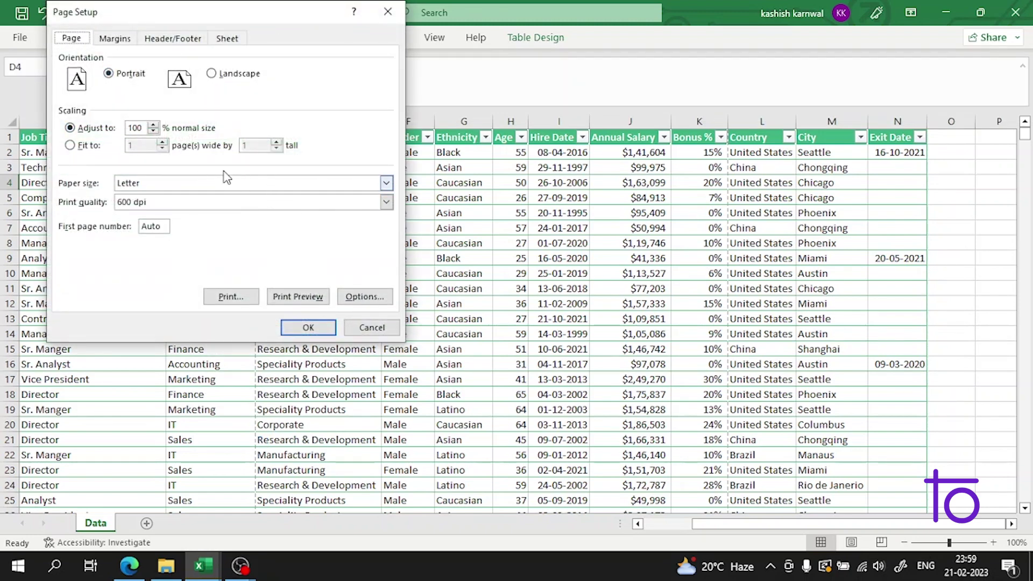
pyautogui.click(387, 183)
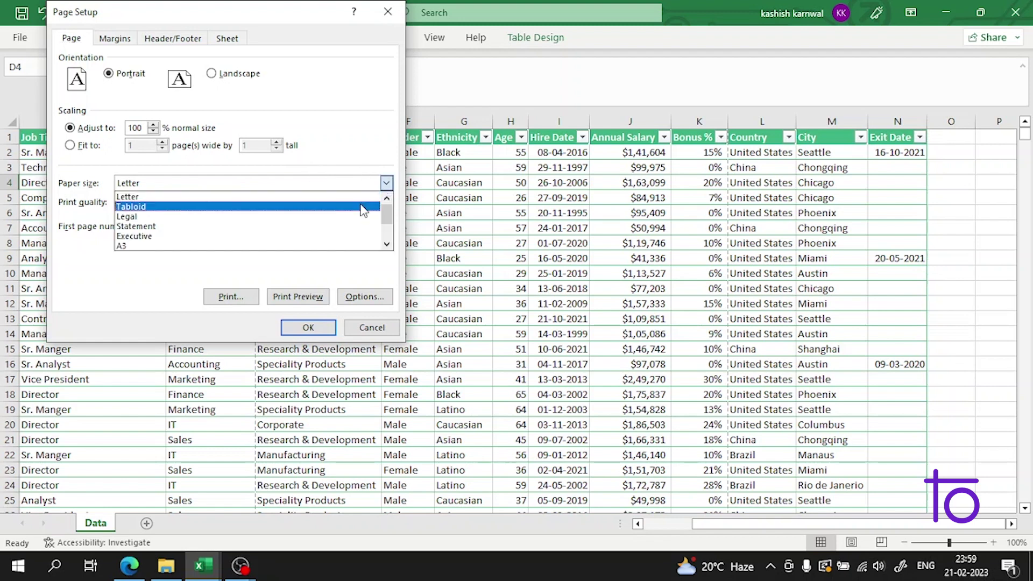
pyautogui.click(231, 216)
pyautogui.click(387, 183)
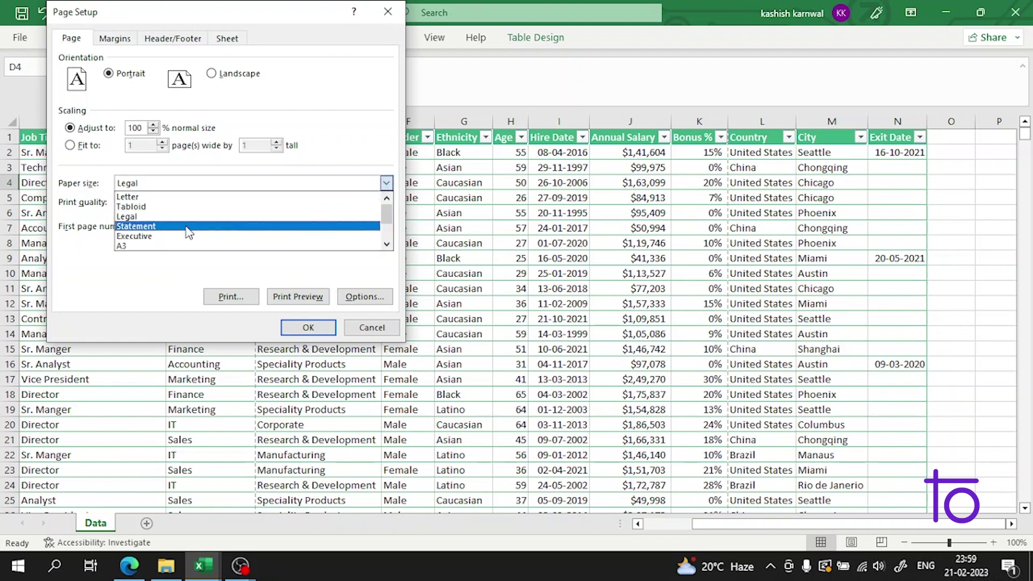
pyautogui.click(205, 208)
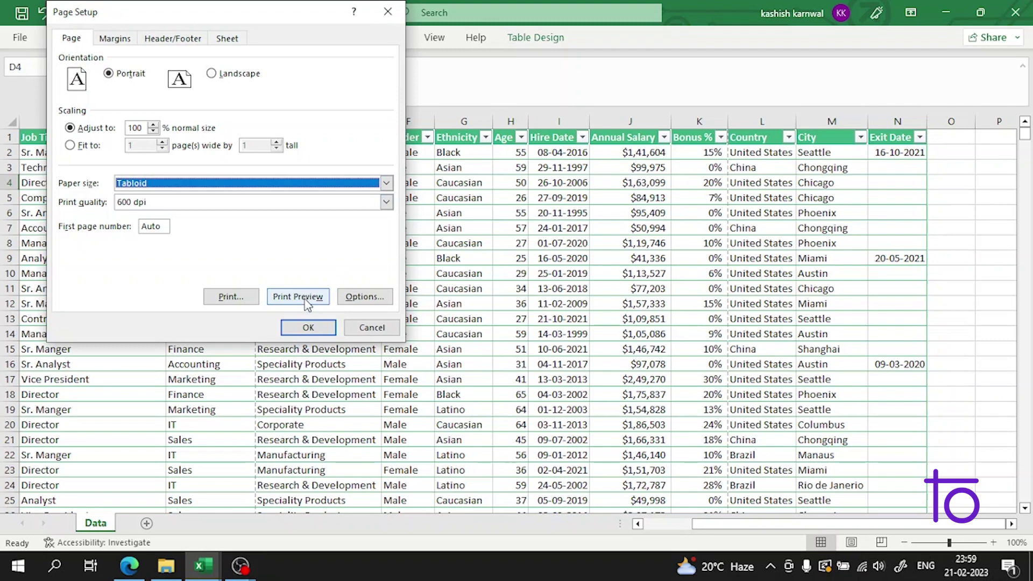
pyautogui.click(303, 333)
# - Insert a page break at the selected Department cell D4
pyautogui.click(226, 37)
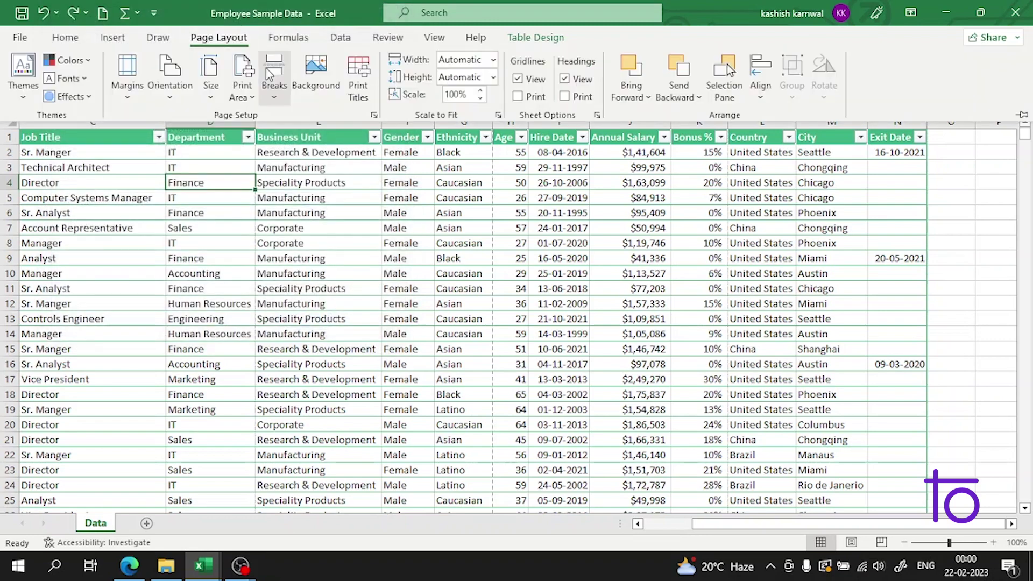
pyautogui.click(280, 100)
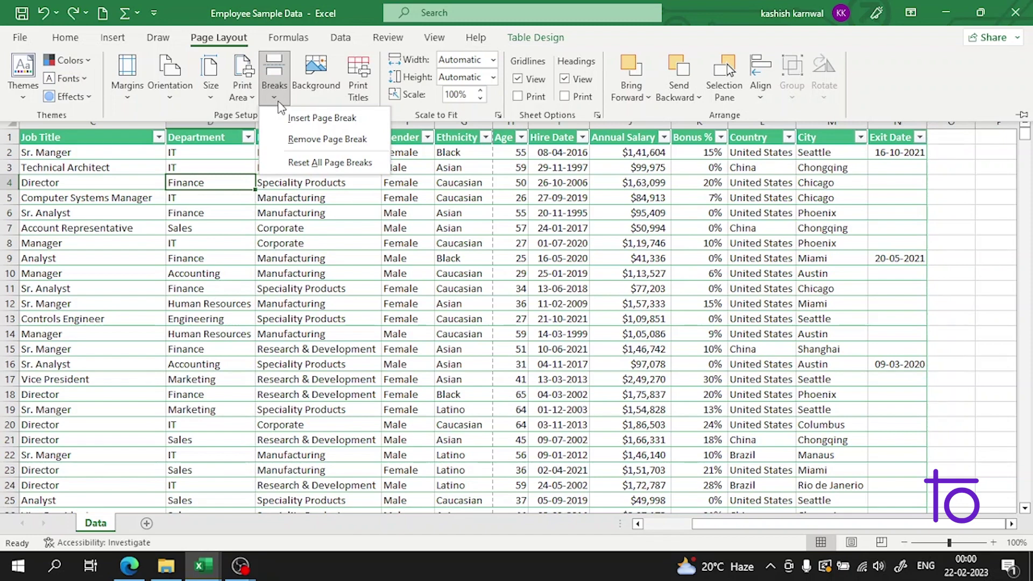
pyautogui.click(289, 117)
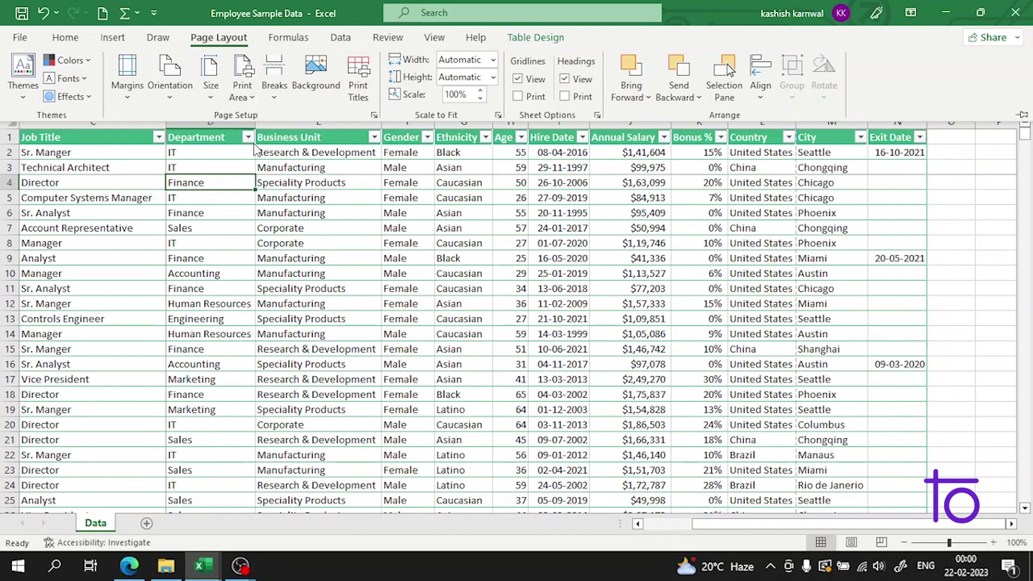
pyautogui.click(272, 91)
pyautogui.click(286, 120)
pyautogui.click(448, 126)
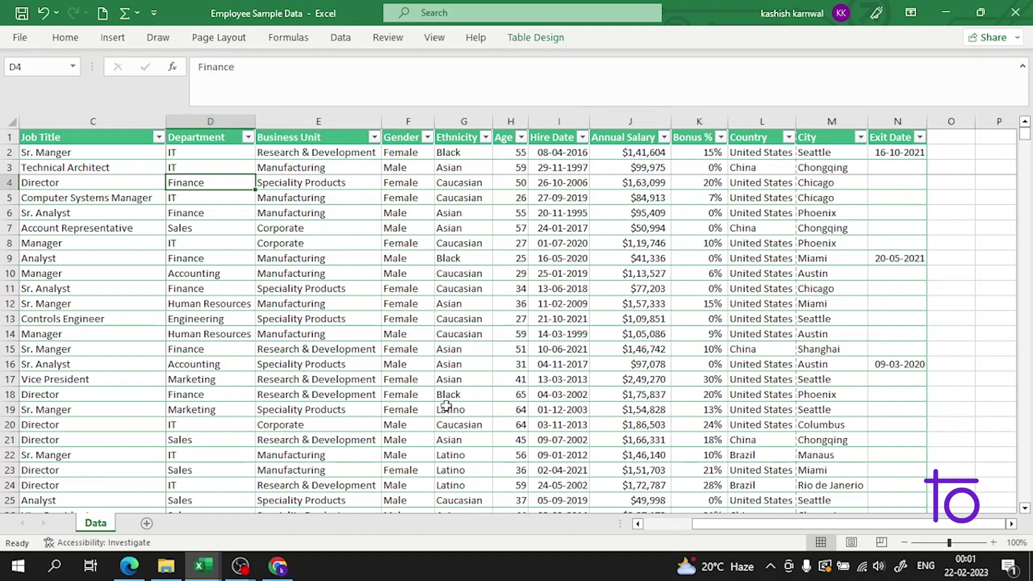
# - Insert a horizontal page break above row 8 of the table
pyautogui.click(9, 243)
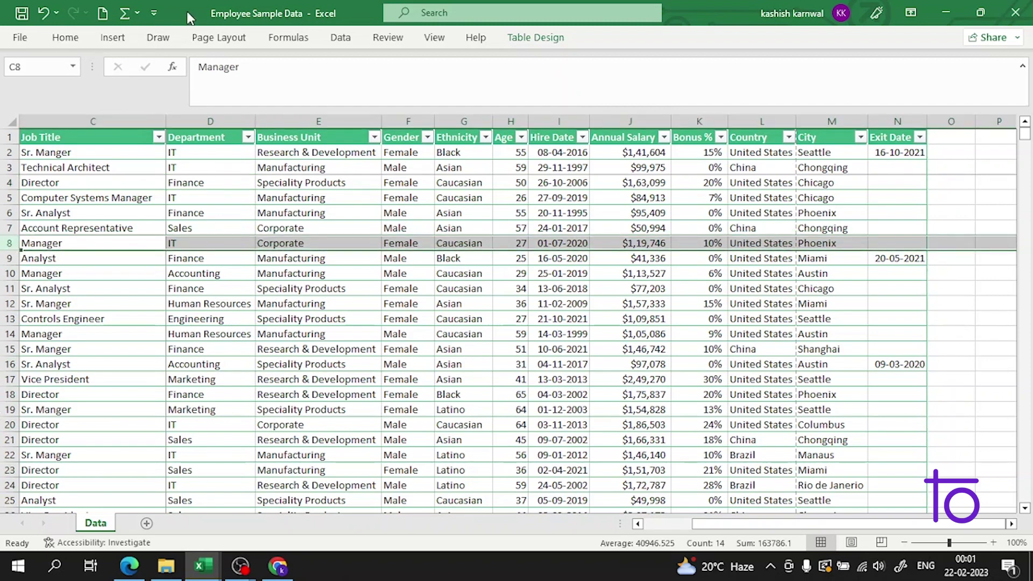
pyautogui.click(224, 37)
pyautogui.click(253, 99)
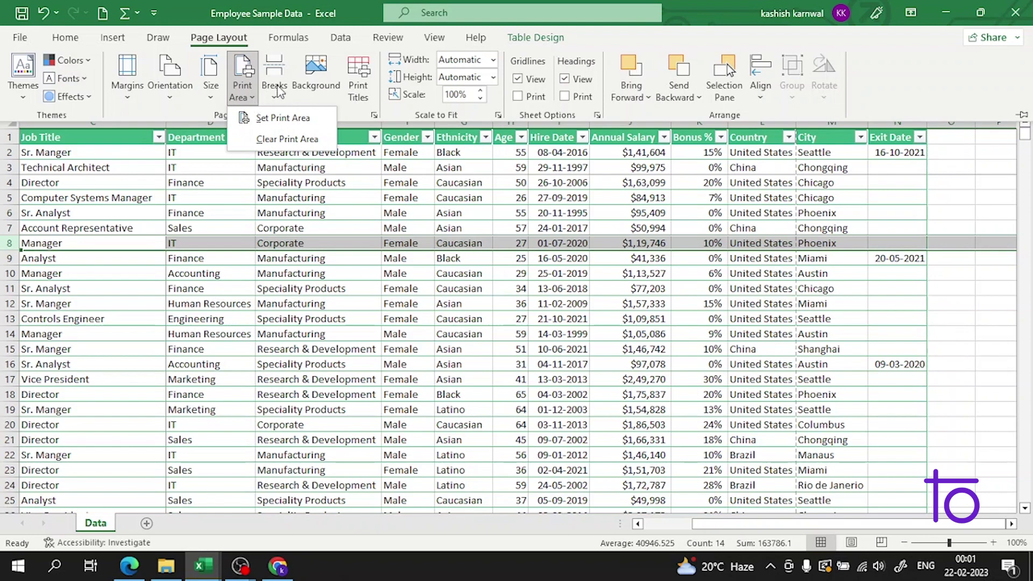
pyautogui.click(277, 92)
pyautogui.click(281, 118)
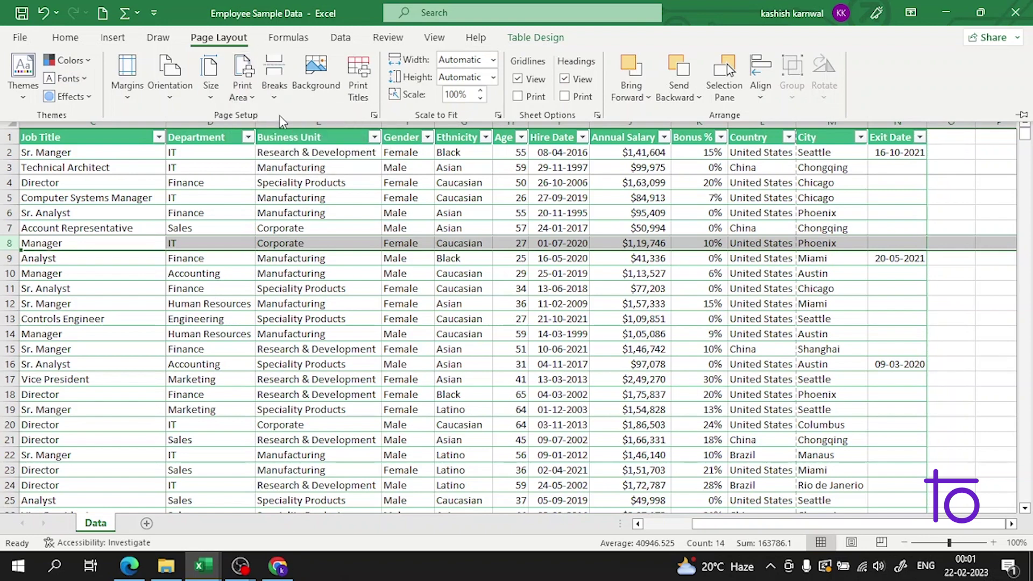
pyautogui.hotkey('ctrl', 'F1')
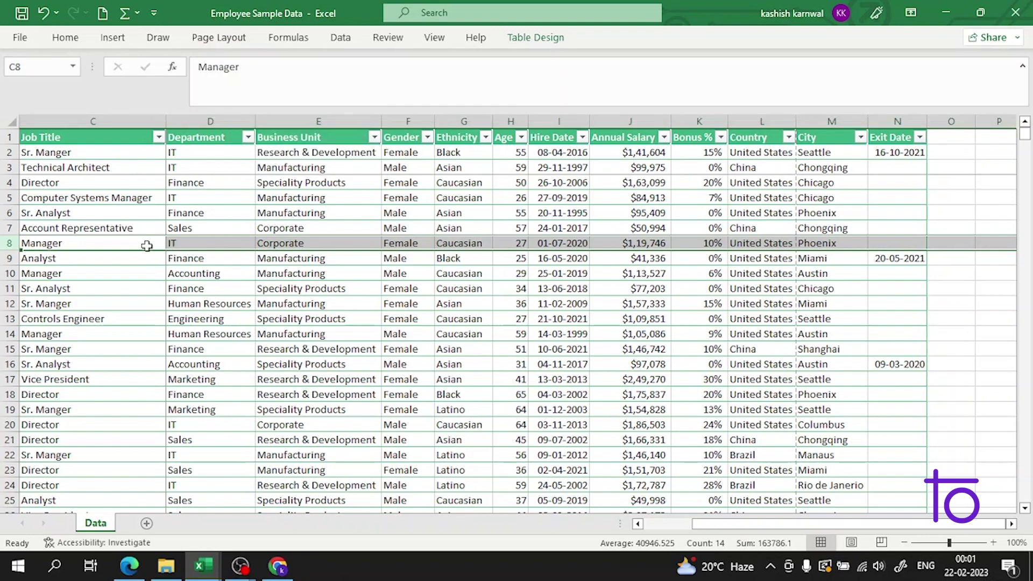
pyautogui.click(143, 242)
pyautogui.click(184, 242)
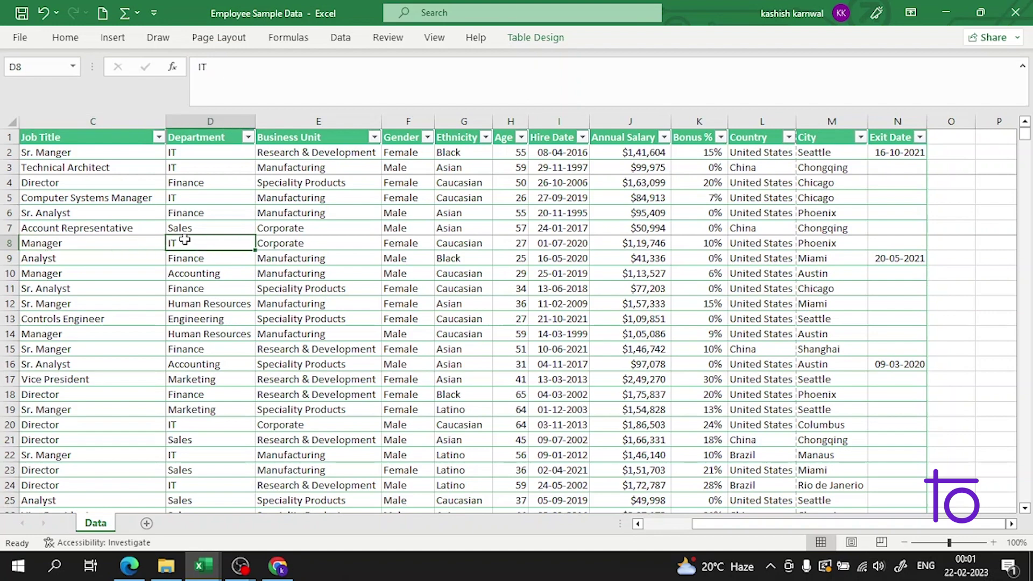
pyautogui.click(13, 240)
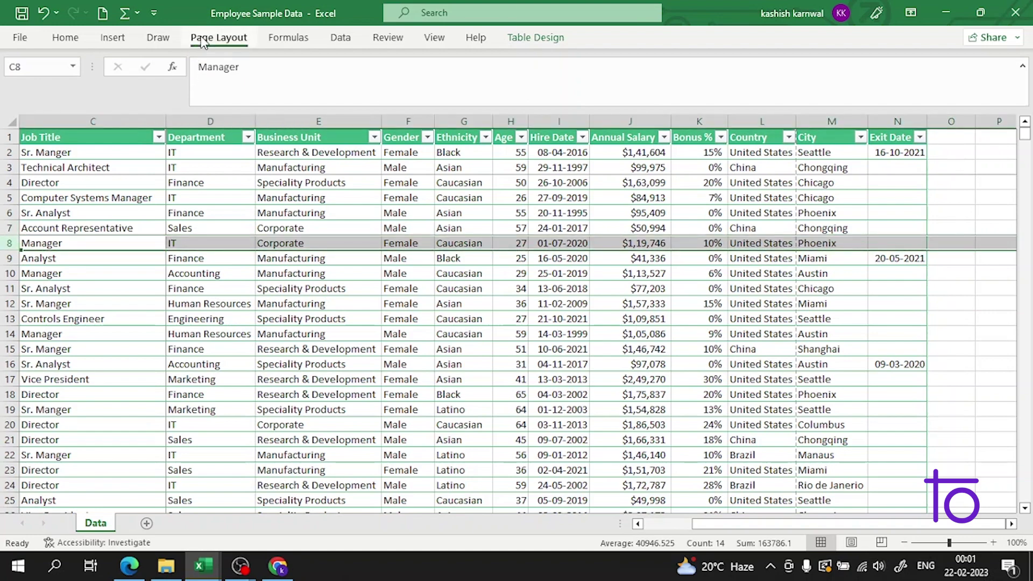
pyautogui.click(218, 37)
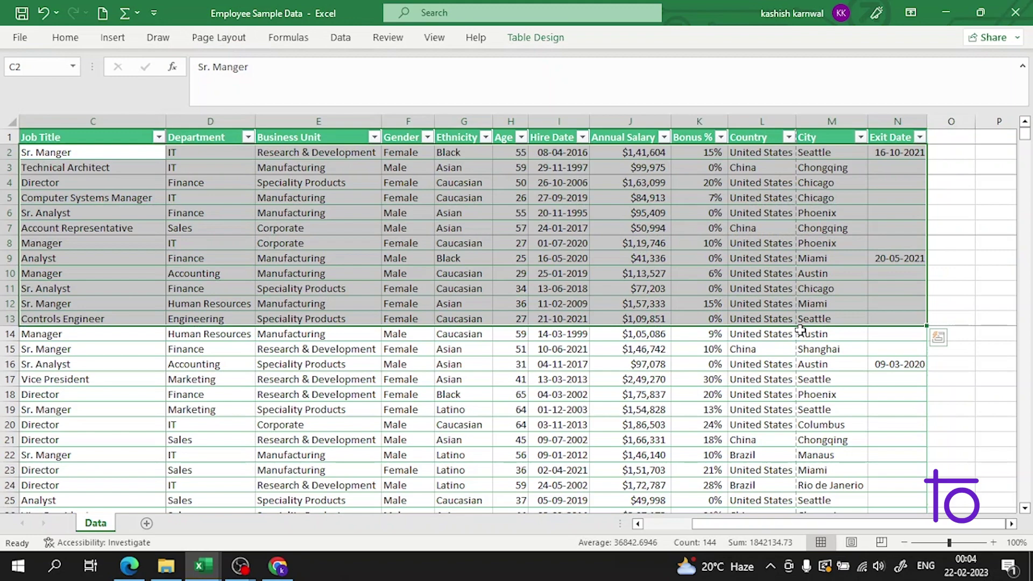
pyautogui.click(195, 42)
pyautogui.click(274, 92)
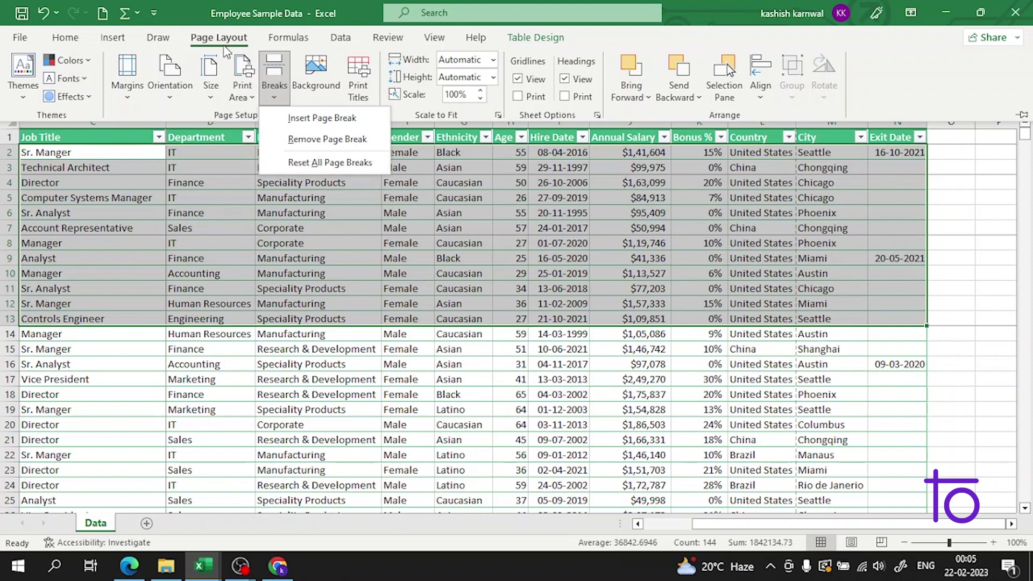
pyautogui.click(159, 98)
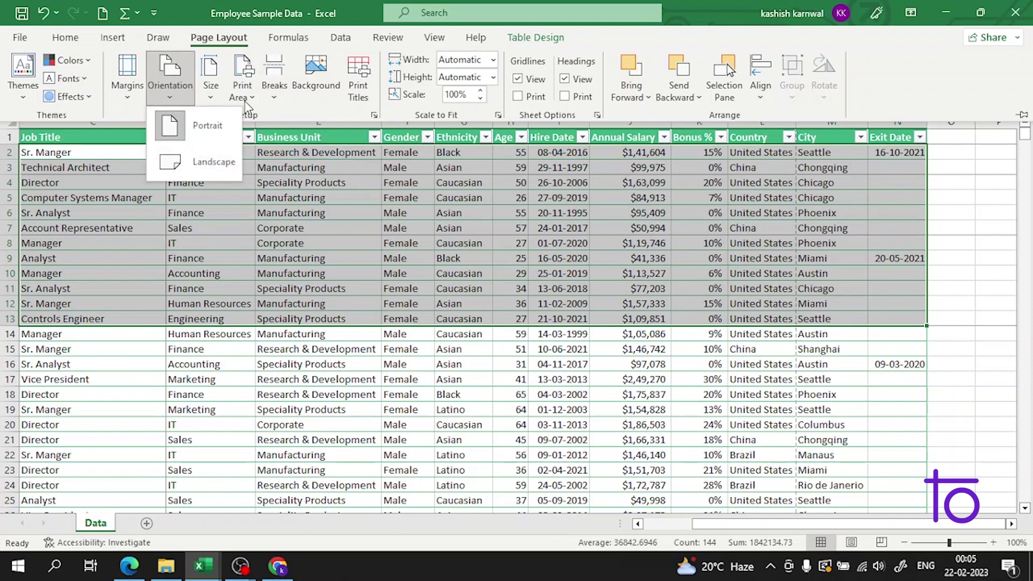
pyautogui.click(292, 112)
# - Start adding a sheet background from Bing Image Search and open the Books picture category
pyautogui.click(322, 72)
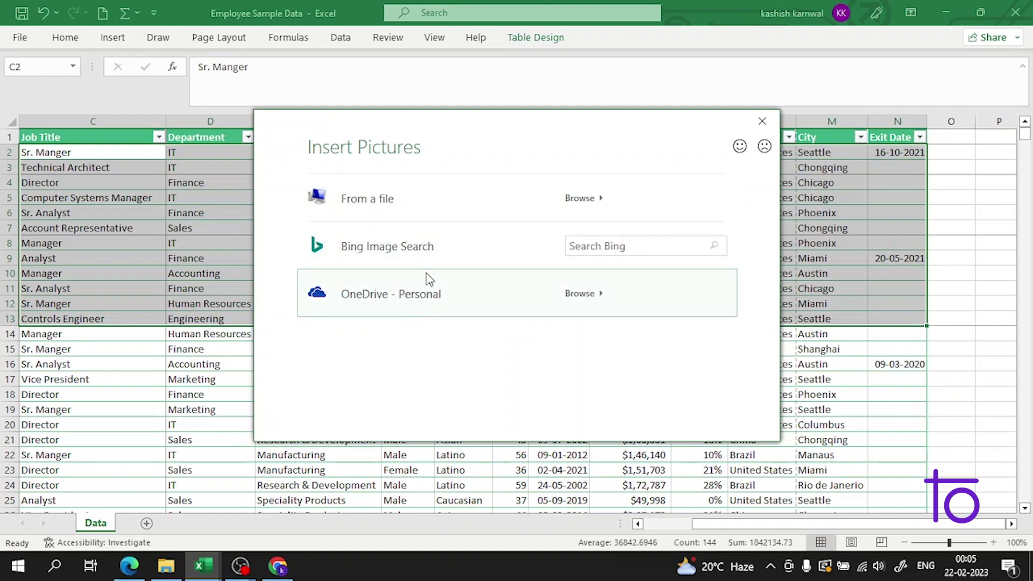
pyautogui.click(432, 261)
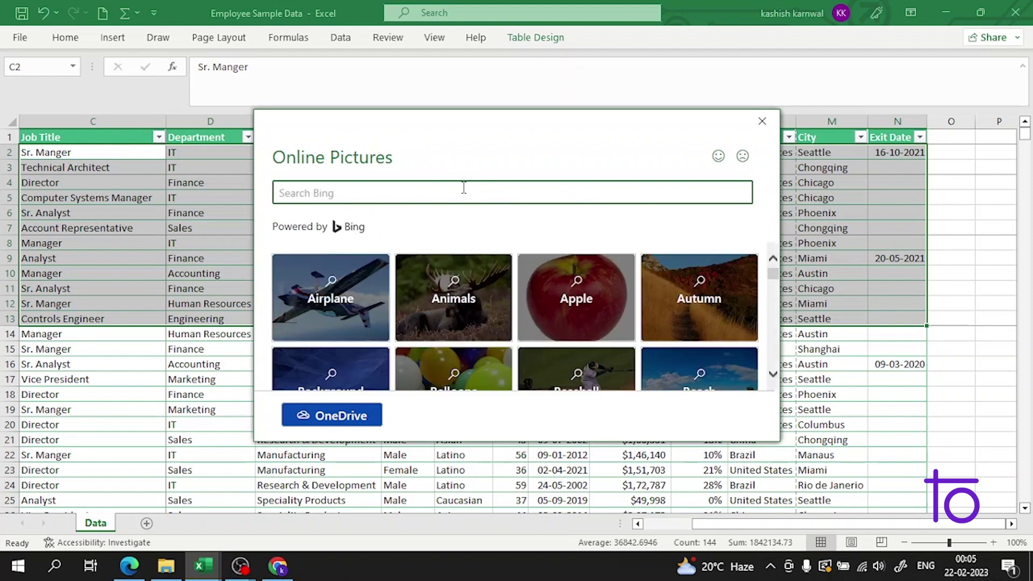
pyautogui.scroll(-1, 383, 296)
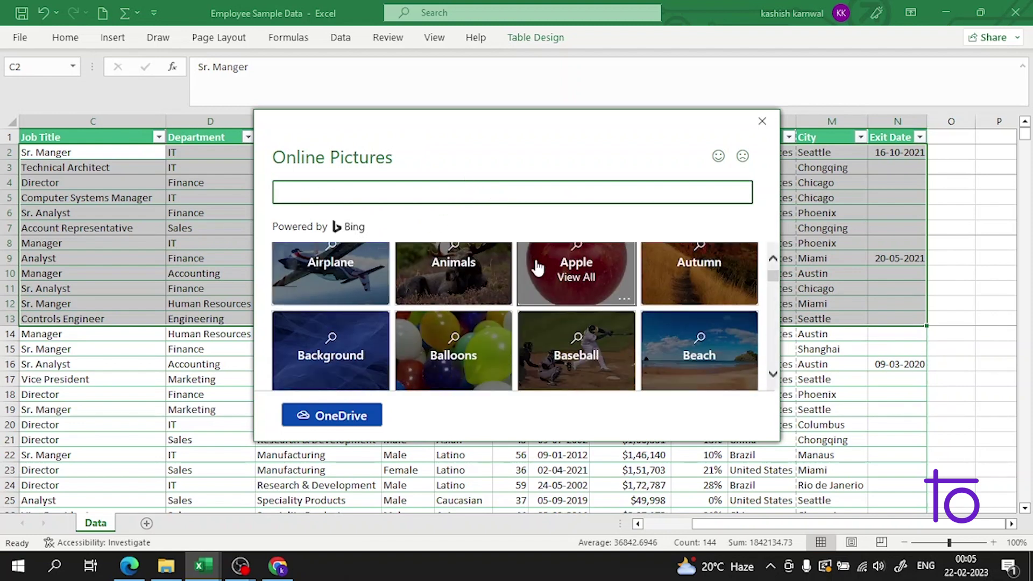
pyautogui.scroll(1, 379, 295)
pyautogui.scroll(-1, 379, 295)
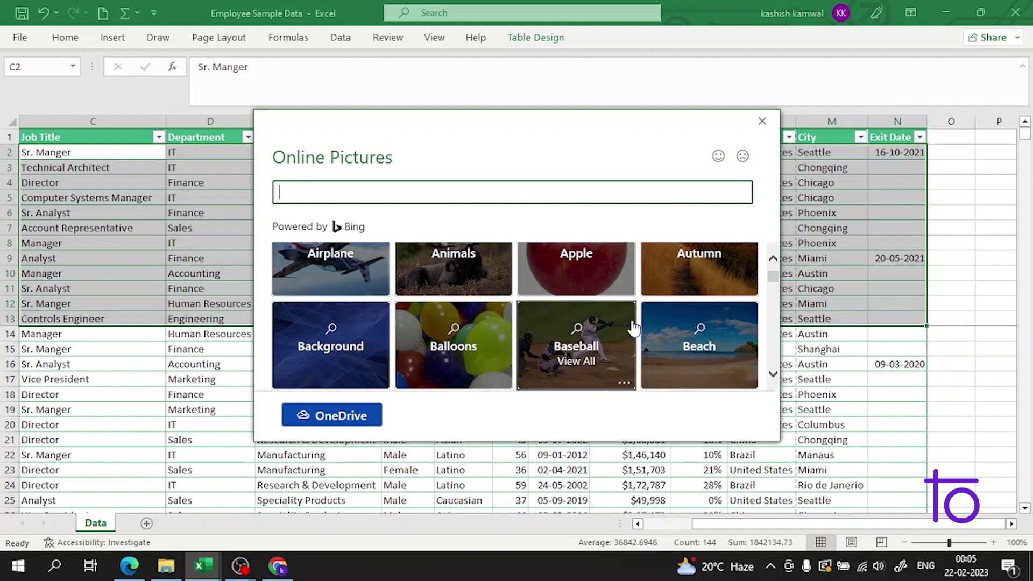
pyautogui.scroll(-5, 588, 325)
pyautogui.click(586, 348)
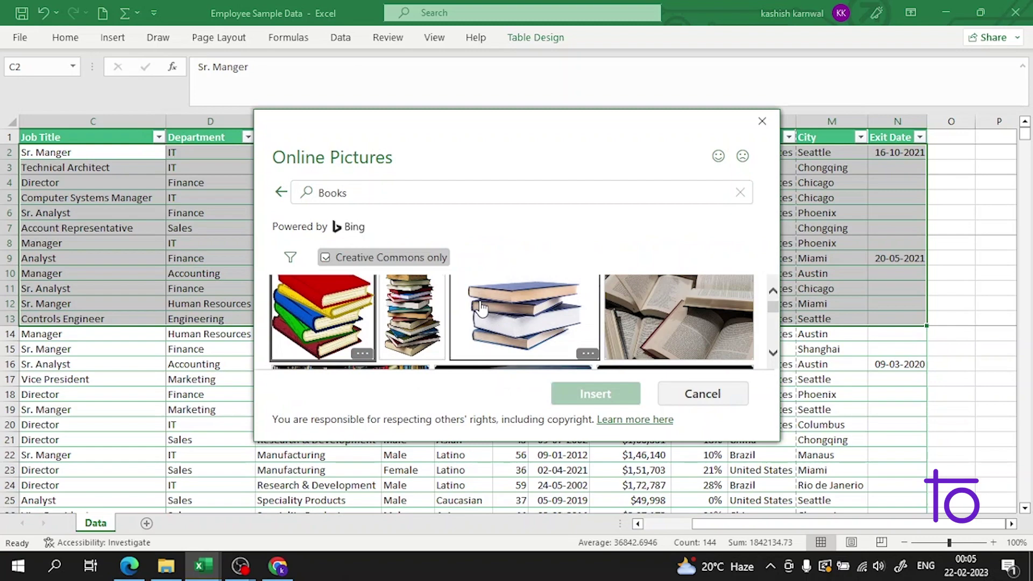
# - Insert the picture of packed bookshelves as the sheet background and check how it covers the table rows
pyautogui.scroll(-2, 537, 304)
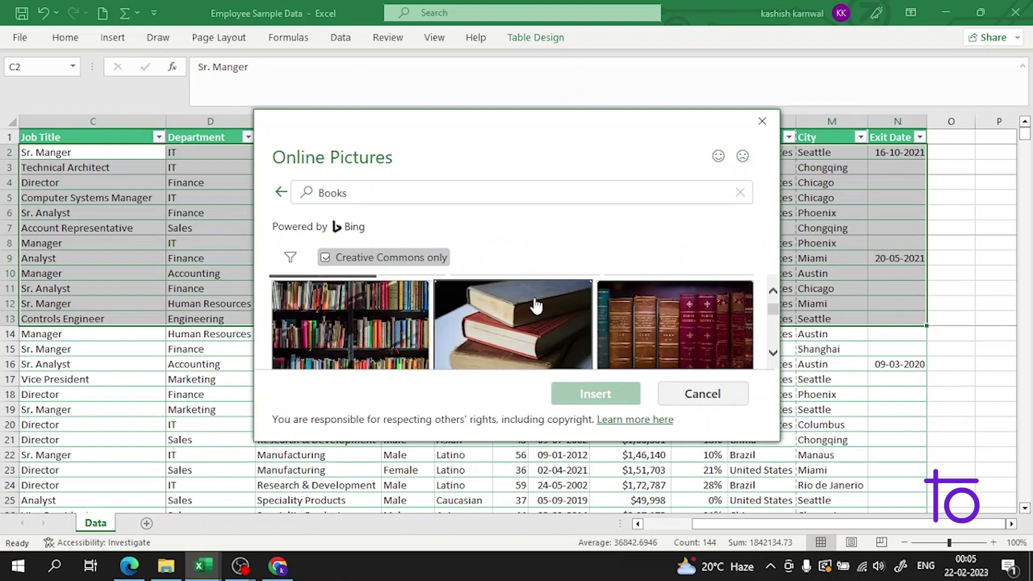
pyautogui.click(387, 339)
pyautogui.click(597, 393)
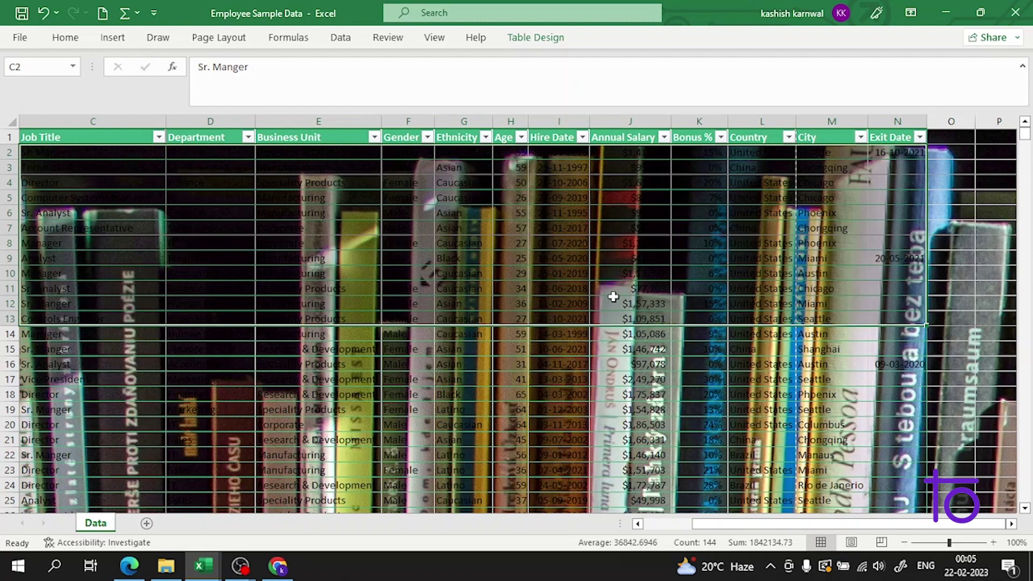
pyautogui.scroll(-8, 614, 296)
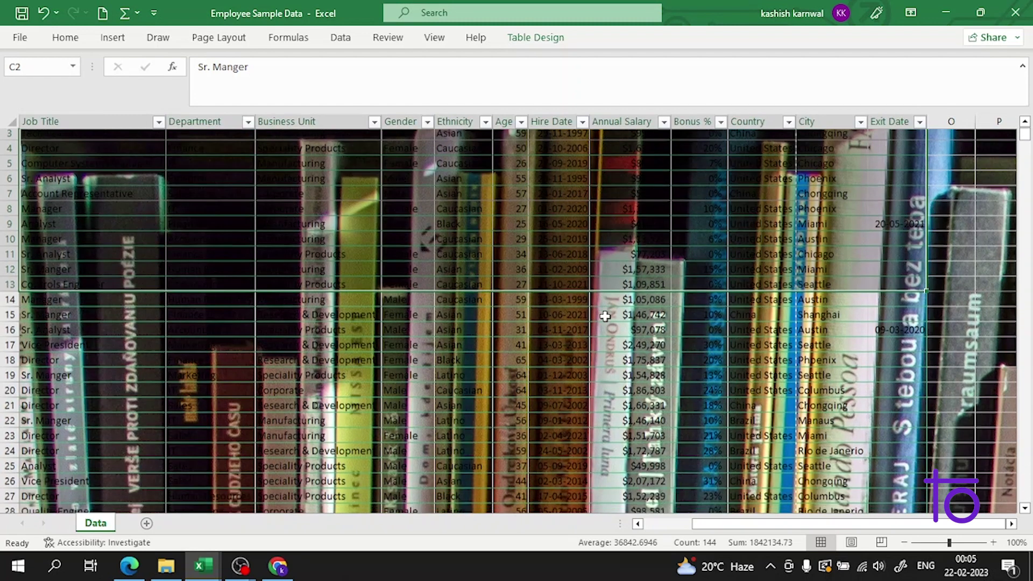
pyautogui.scroll(-20, 544, 357)
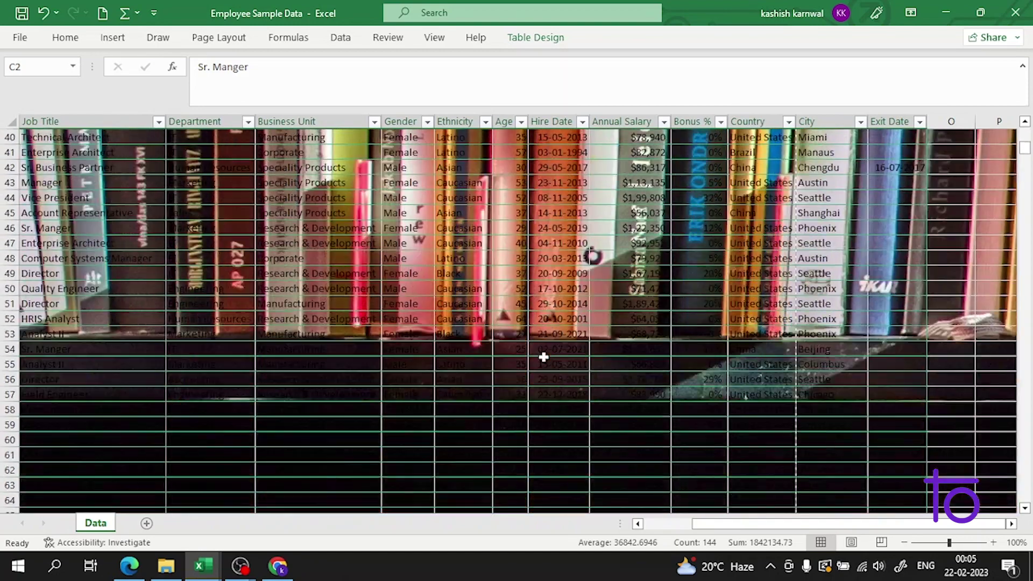
pyautogui.scroll(-19, 537, 370)
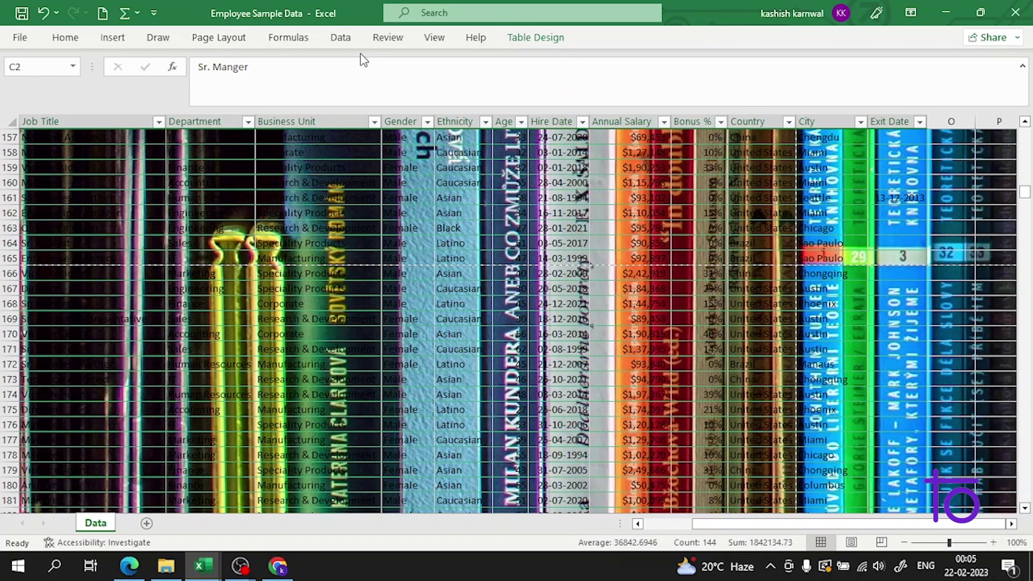
pyautogui.click(543, 38)
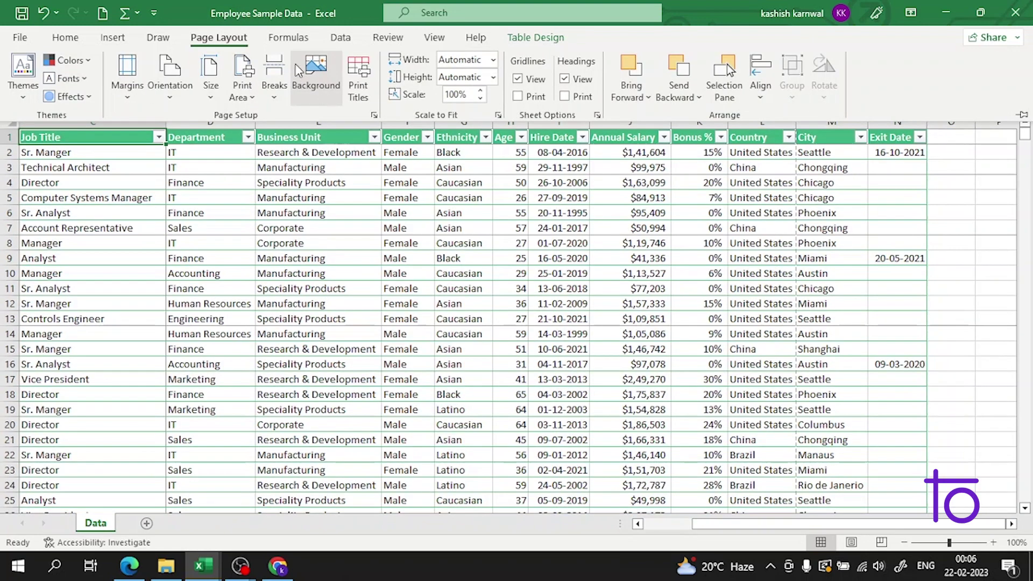
# - Start adding a sheet background from Bing Image Search and open the Cats picture category
pyautogui.click(321, 88)
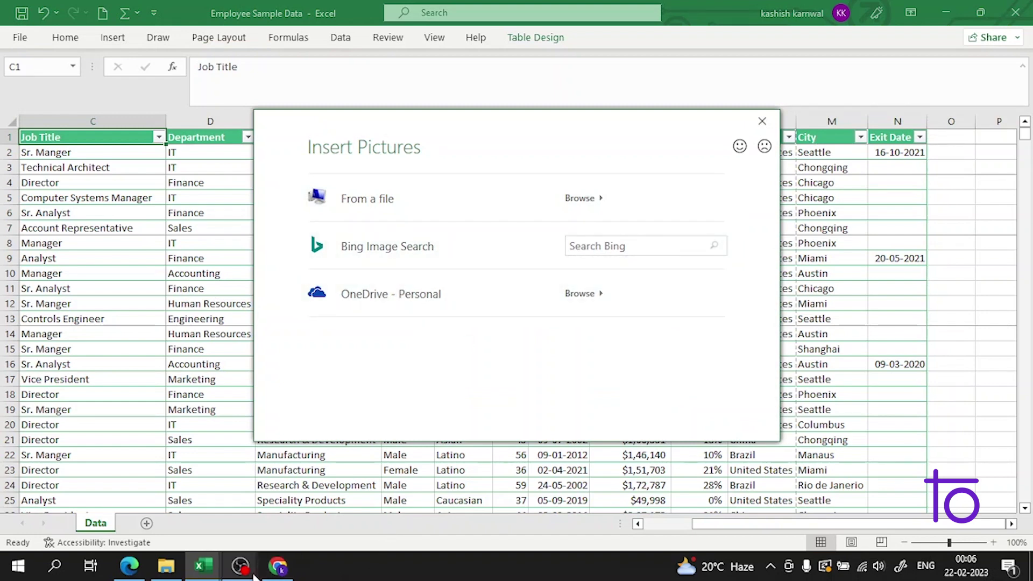
pyautogui.click(204, 533)
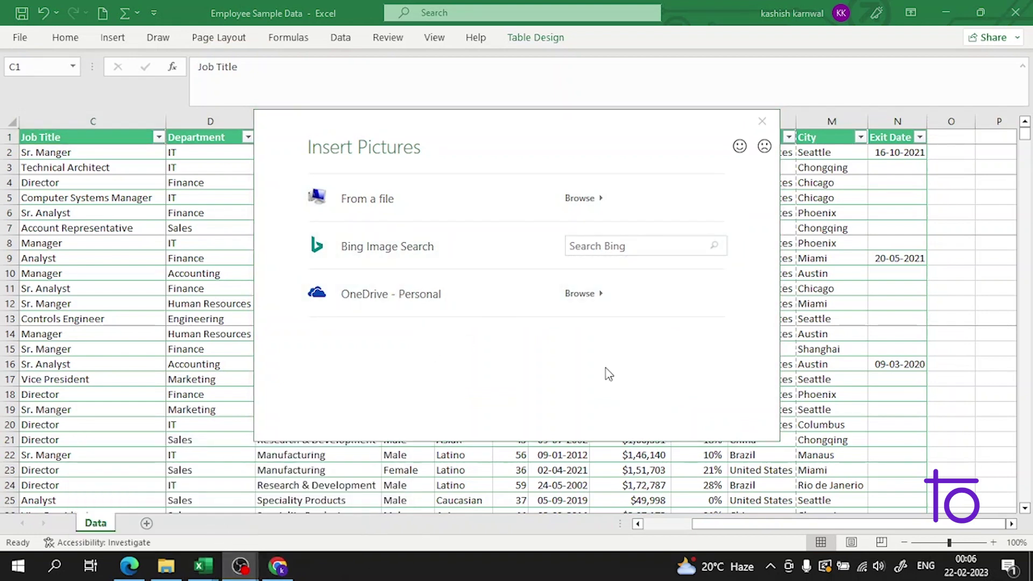
pyautogui.click(943, 6)
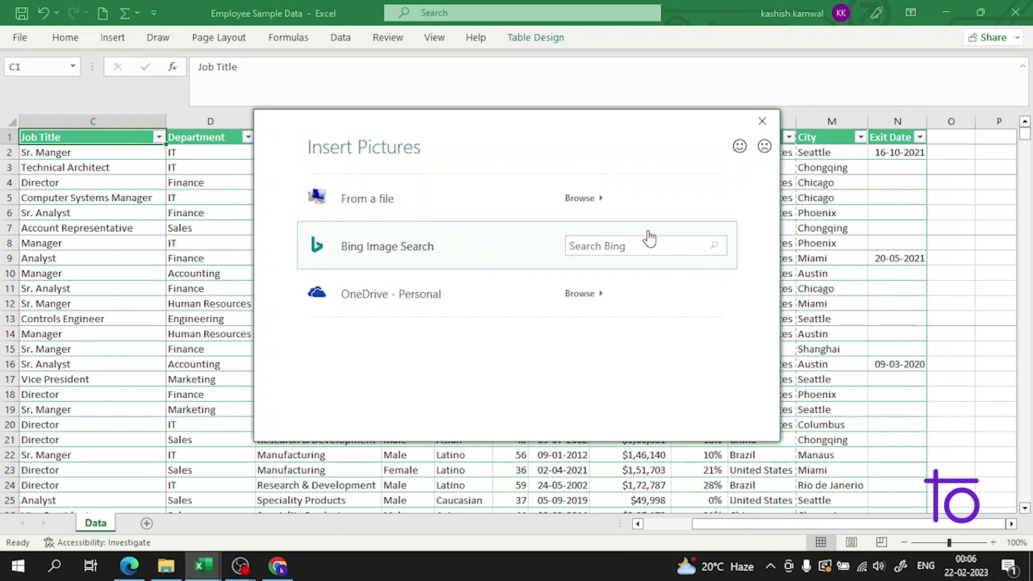
pyautogui.click(472, 249)
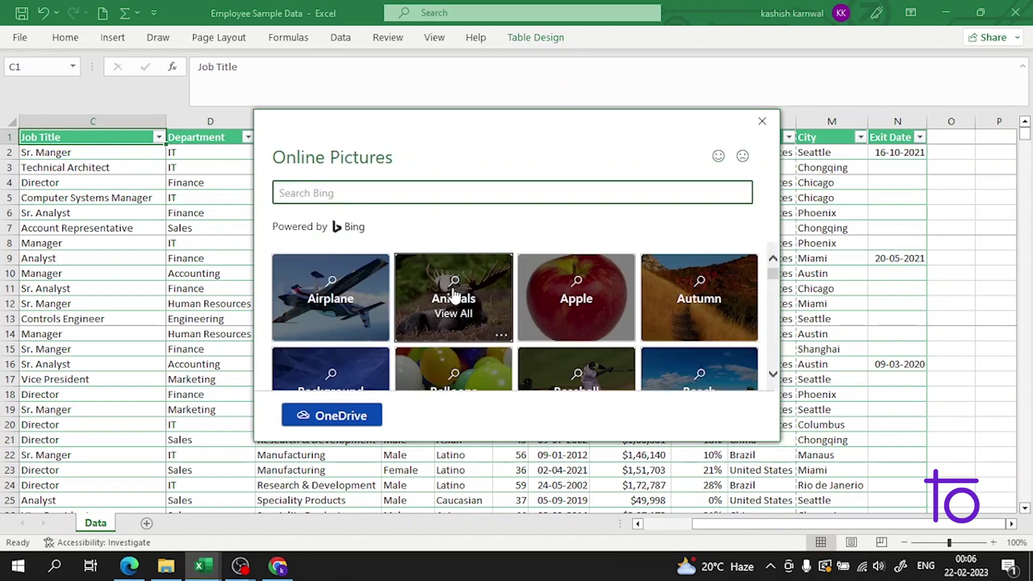
pyautogui.scroll(-2, 459, 310)
pyautogui.scroll(-4, 458, 318)
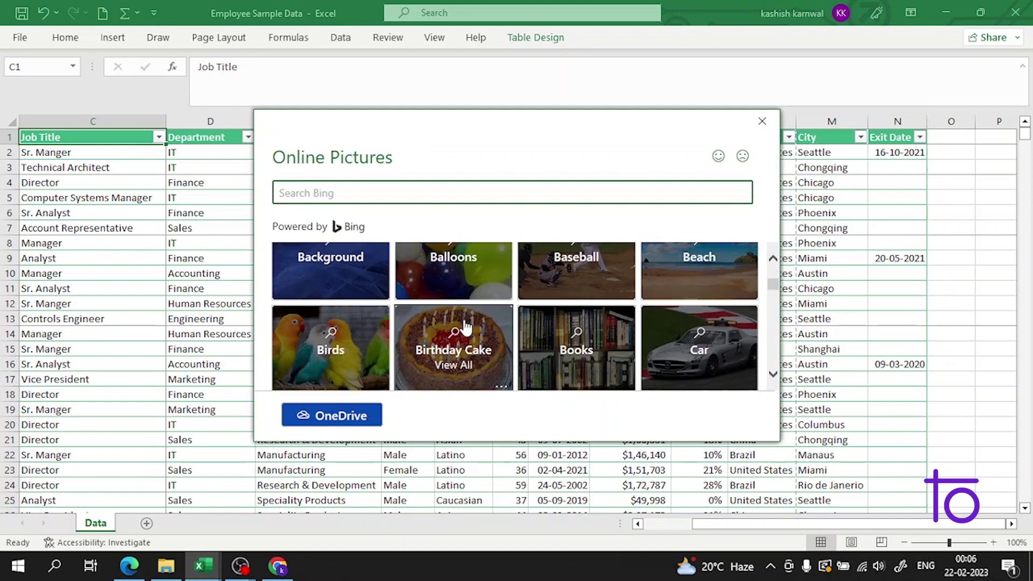
pyautogui.click(372, 316)
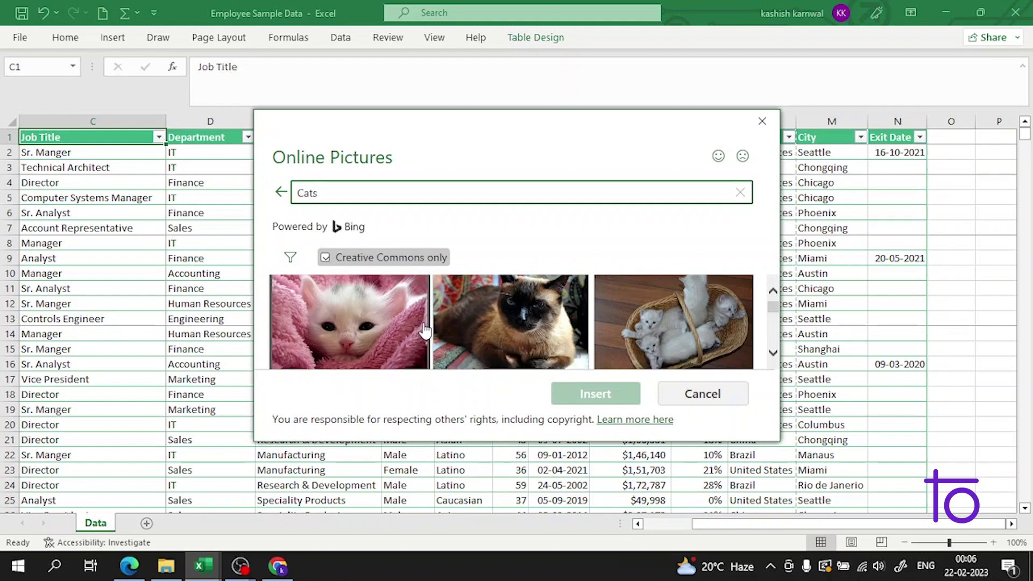
# - Insert the picture of the white kitten in a pink blanket as the sheet background and check it behind the table
pyautogui.click(364, 310)
pyautogui.click(613, 394)
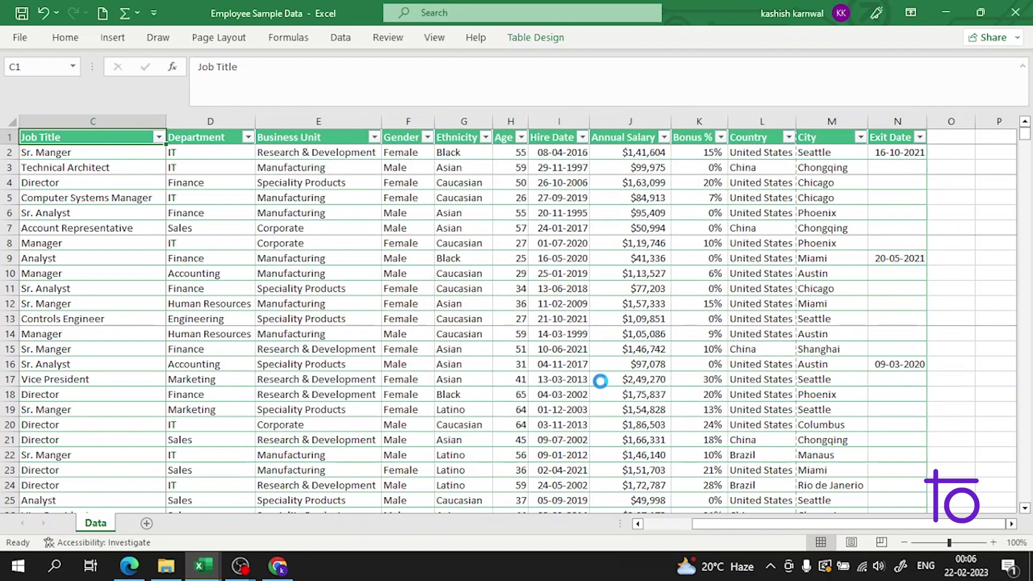
pyautogui.scroll(-5, 539, 320)
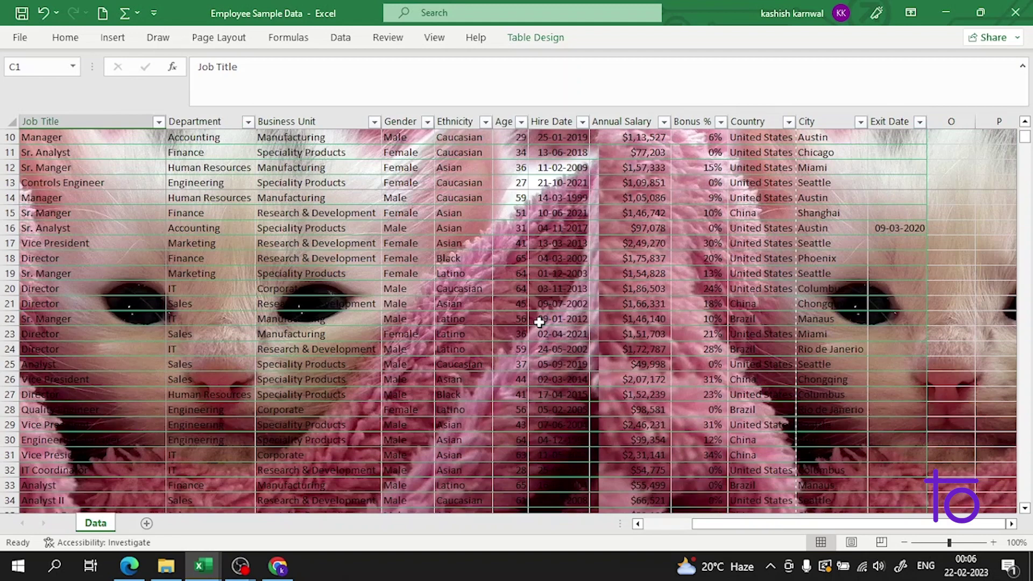
pyautogui.scroll(5, 539, 323)
pyautogui.scroll(-1, 537, 333)
pyautogui.scroll(1, 533, 333)
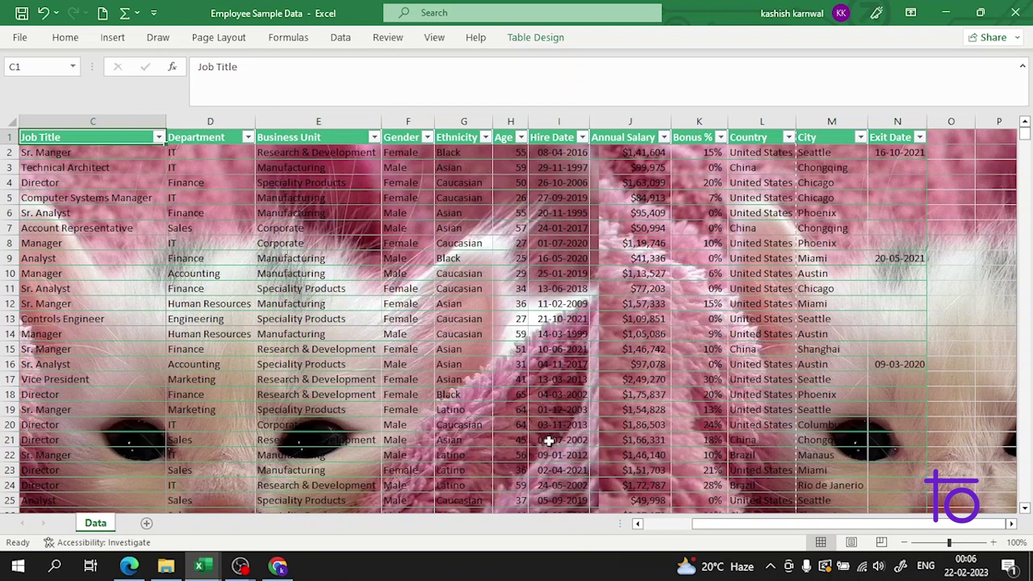
# - Delete the kitten picture background from the Data sheet
pyautogui.click(241, 38)
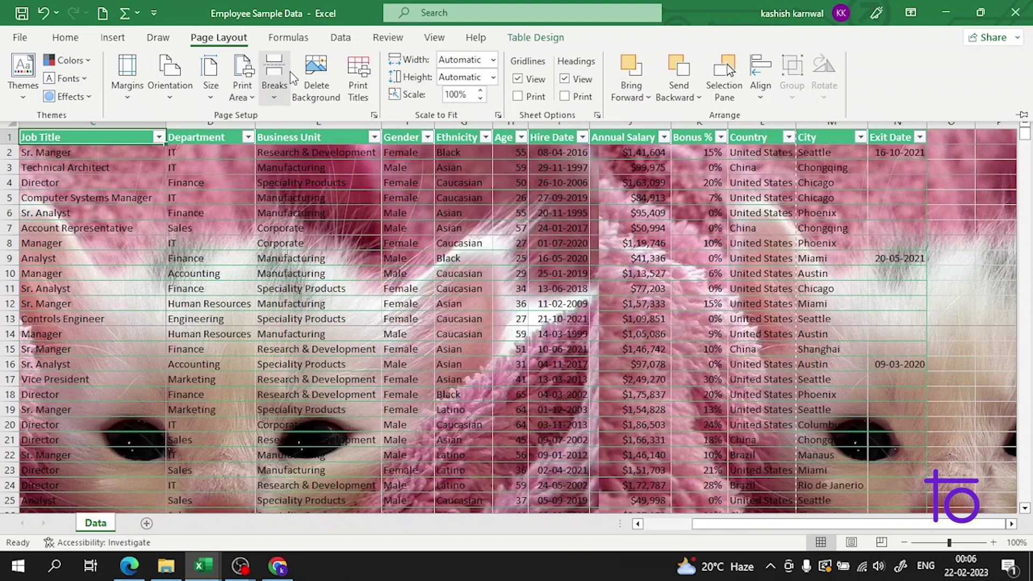
pyautogui.click(314, 86)
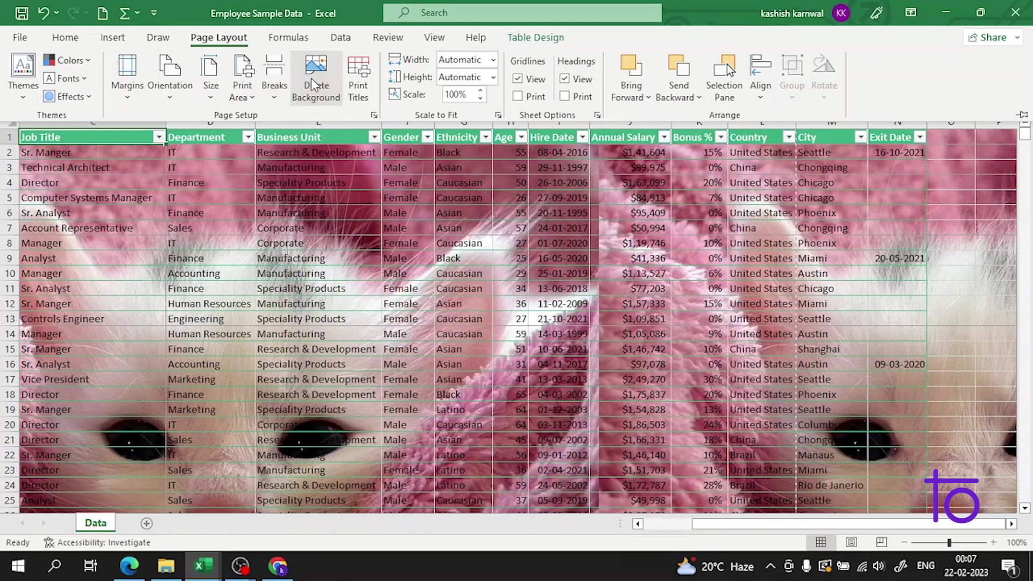
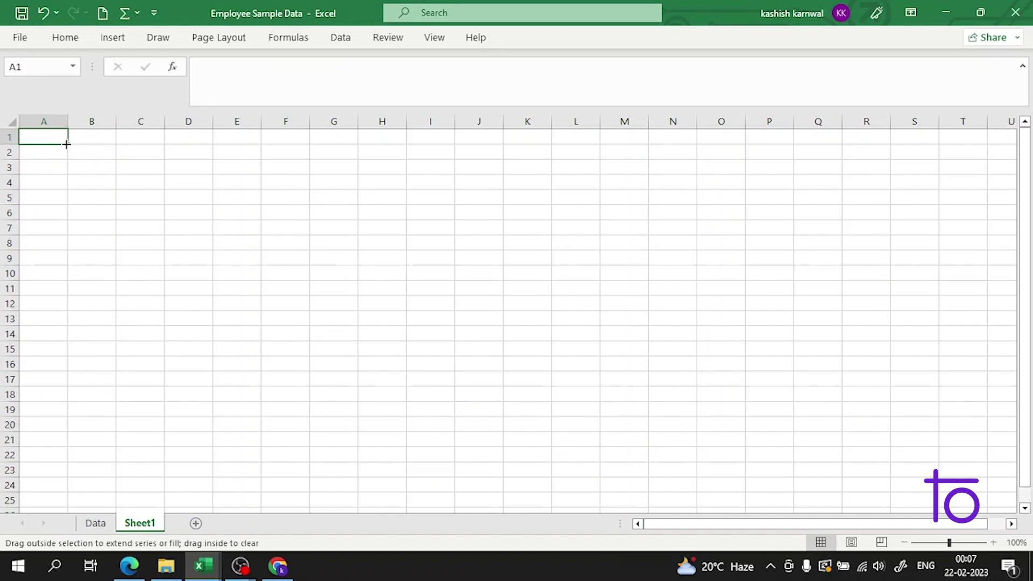
# - Merge and center cells A1:Q19 on the blank Sheet1 and enter the text "devtown" in the merged cell
pyautogui.moveTo(59, 136); pyautogui.dragTo(808, 401)
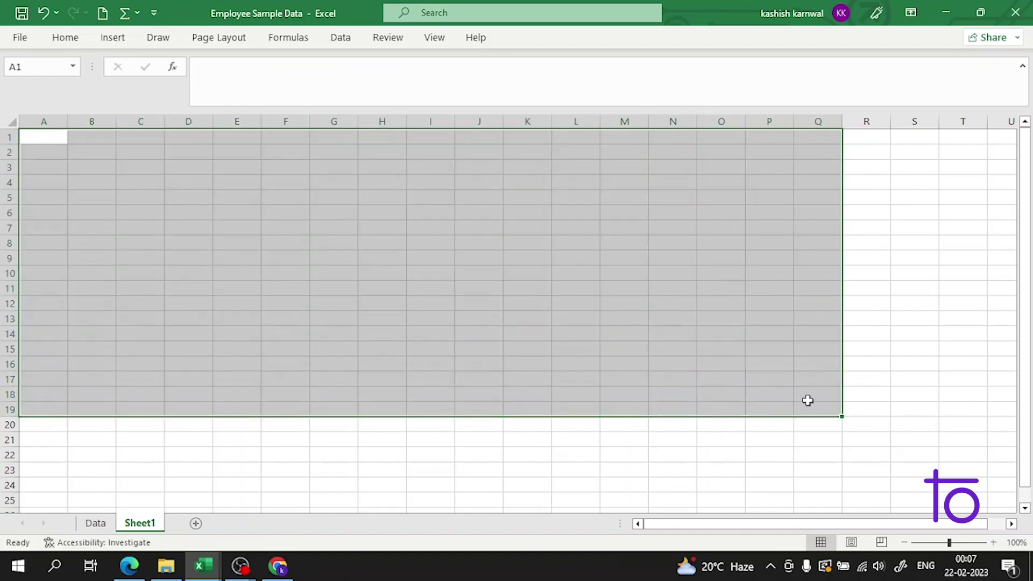
pyautogui.click(63, 39)
pyautogui.click(404, 90)
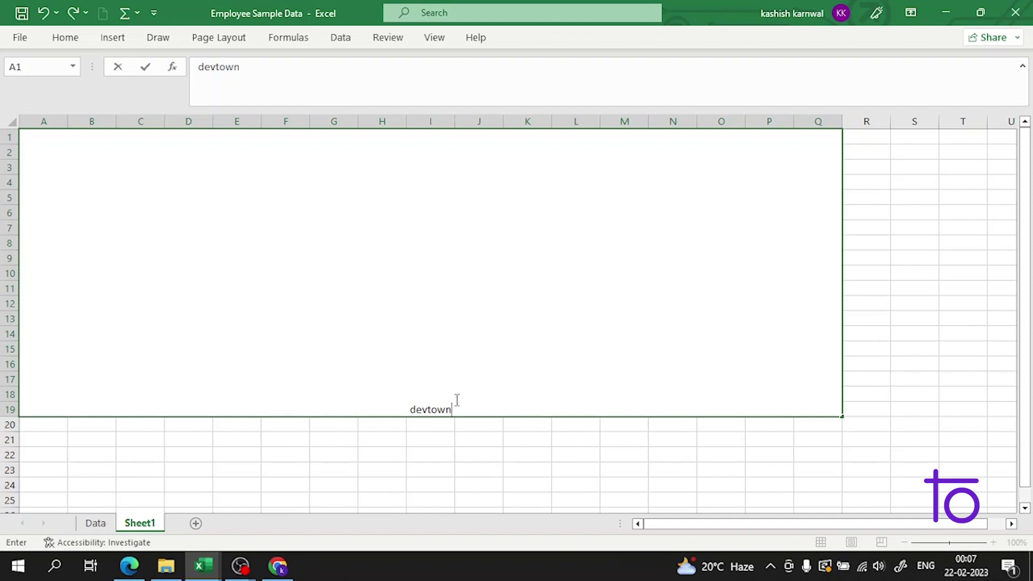
# - Set the font size of the "devtown" text in the merged cell to 72 and commit the entry
pyautogui.moveTo(452, 407); pyautogui.dragTo(408, 409)
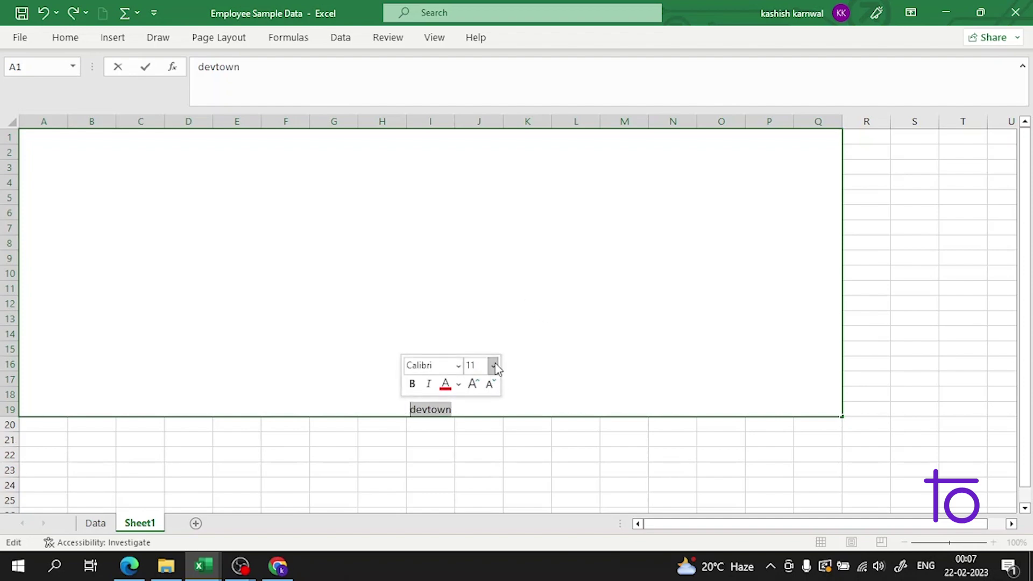
pyautogui.click(493, 366)
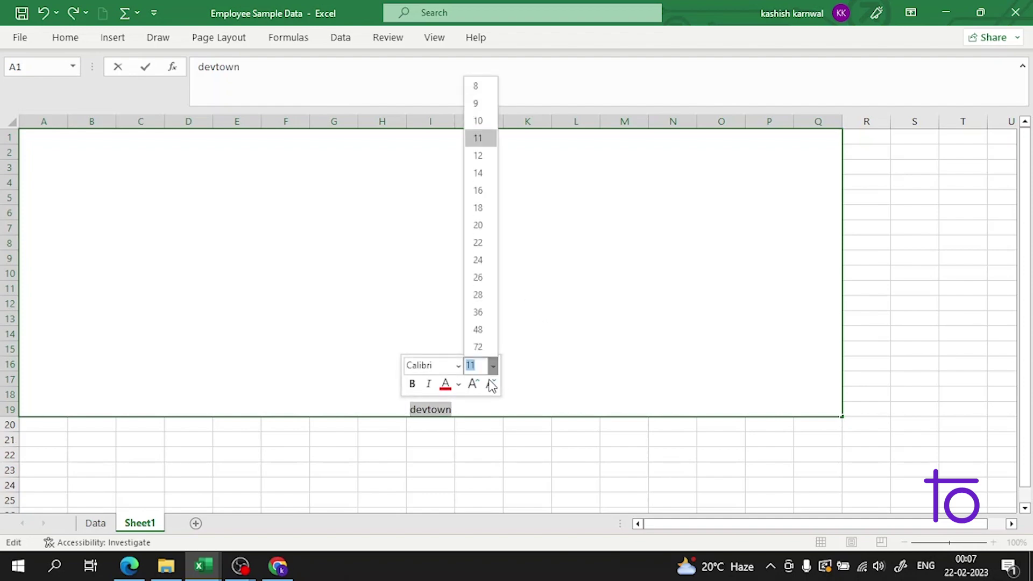
pyautogui.click(479, 347)
pyautogui.click(563, 234)
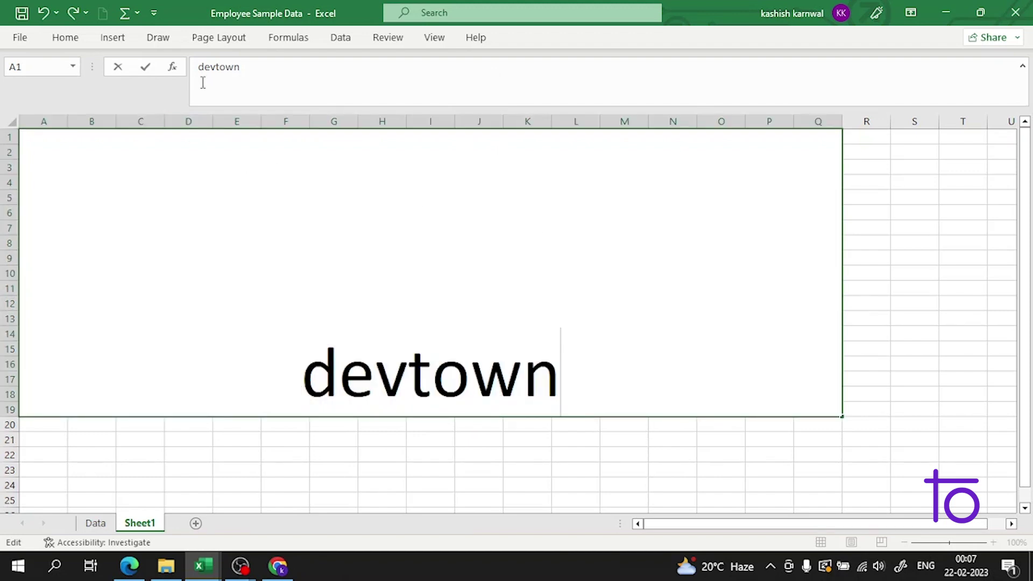
pyautogui.click(191, 121)
pyautogui.click(576, 243)
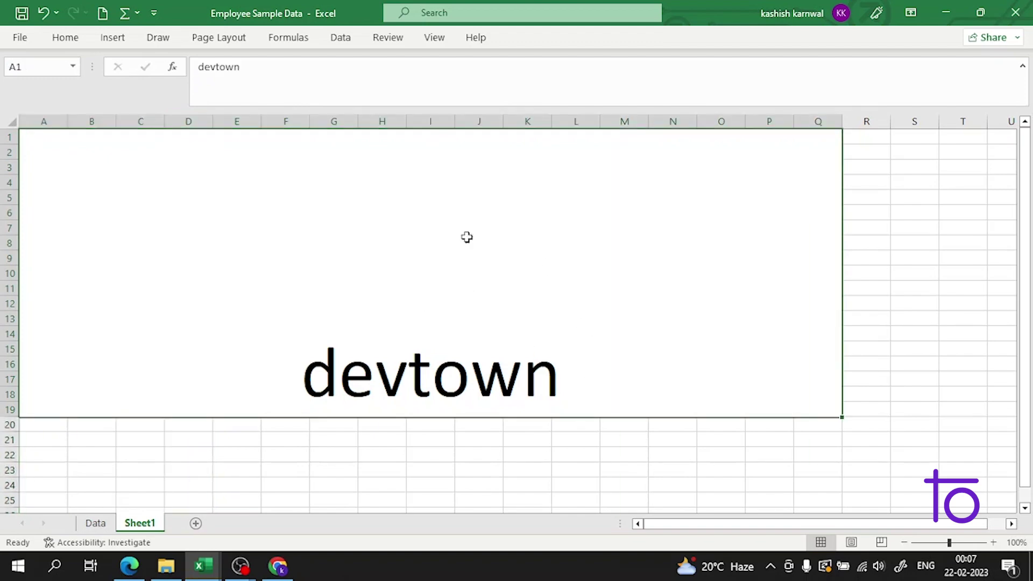
# - Apply a preset page margin option to Sheet1
pyautogui.click(194, 42)
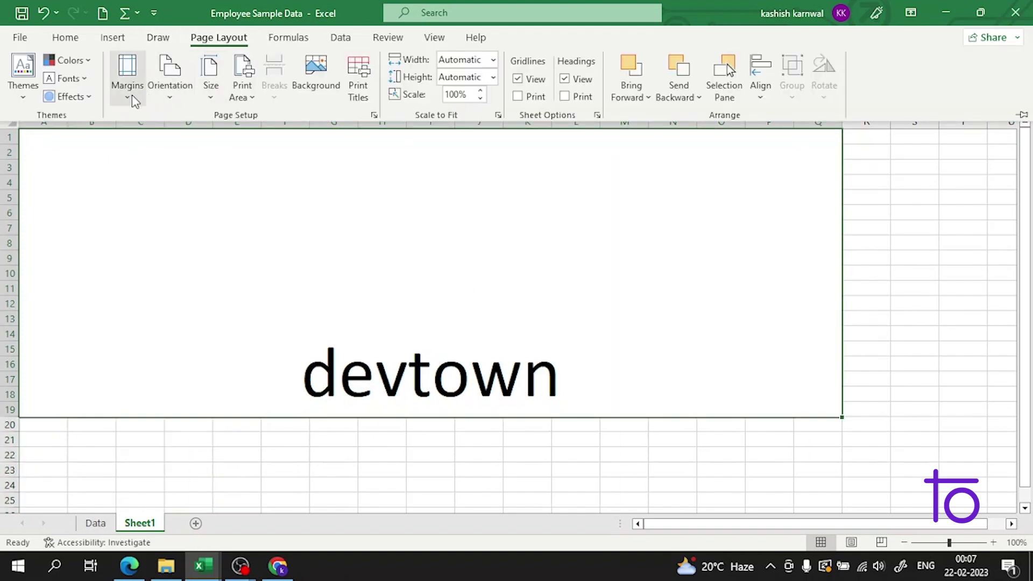
pyautogui.click(132, 95)
pyautogui.click(189, 262)
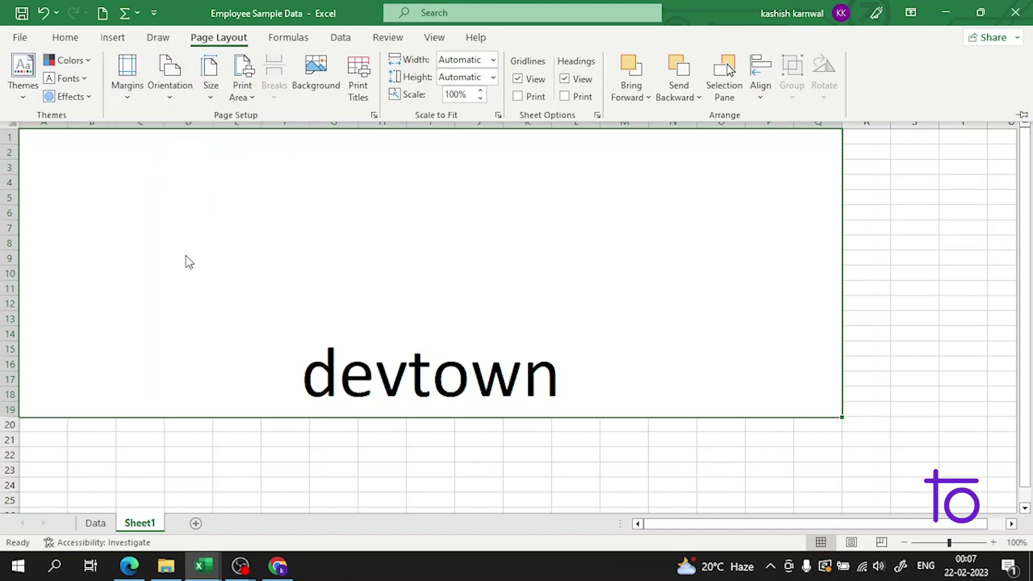
pyautogui.click(483, 175)
# - Insert a horizontal page break above row 21, using cell A21 below the merged "devtown" block
pyautogui.click(213, 48)
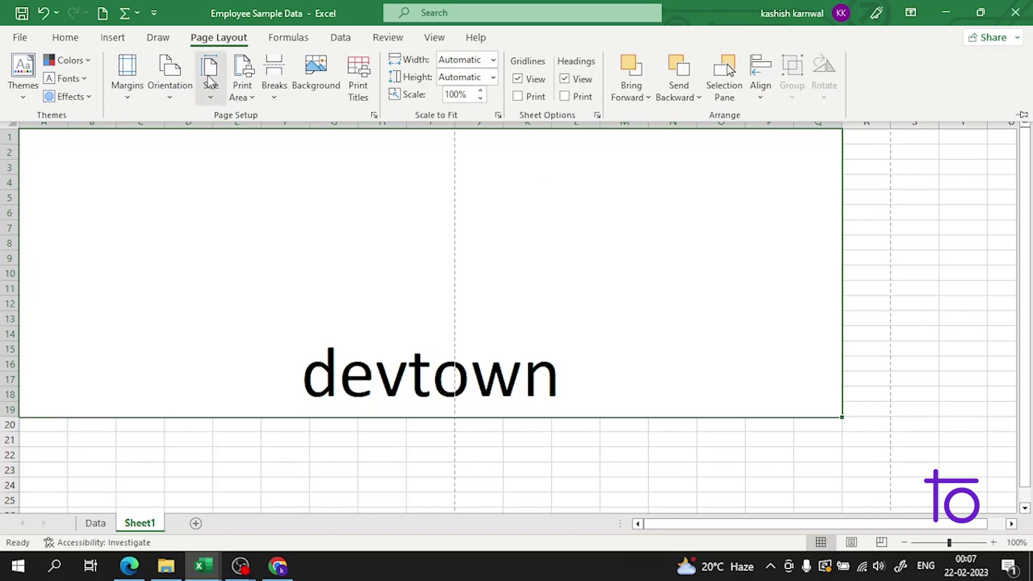
pyautogui.click(275, 93)
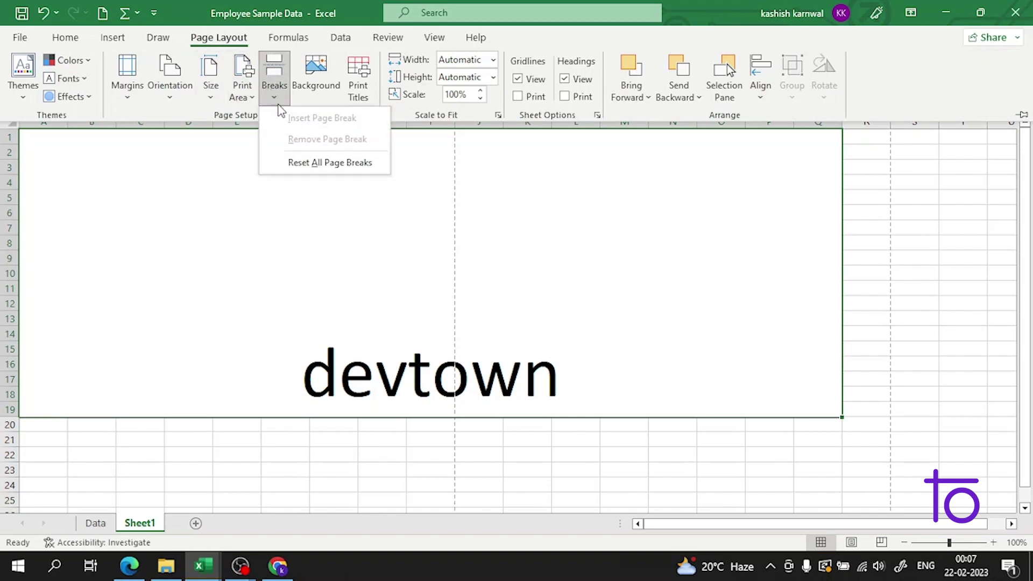
pyautogui.click(240, 233)
pyautogui.click(64, 442)
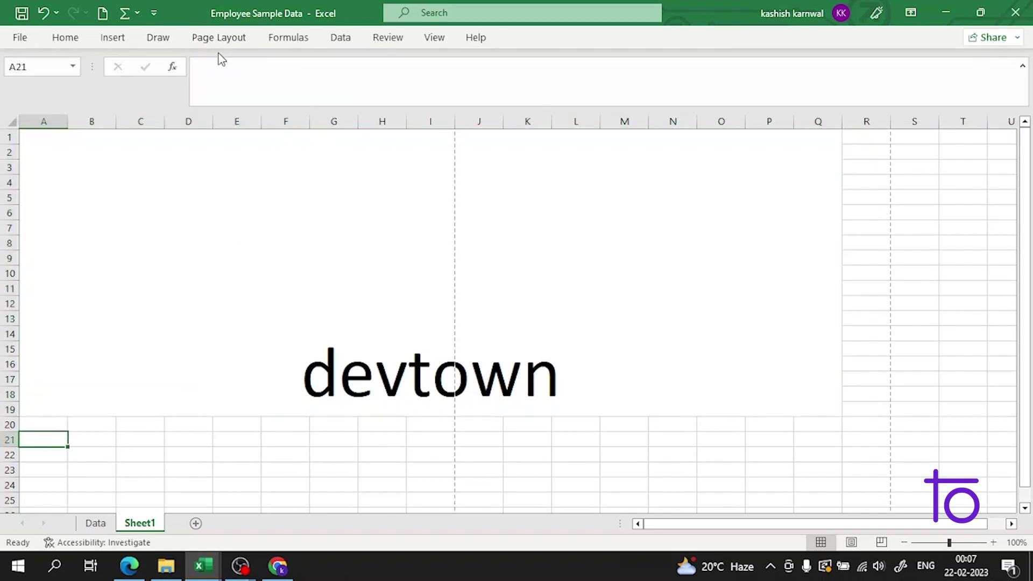
pyautogui.click(243, 42)
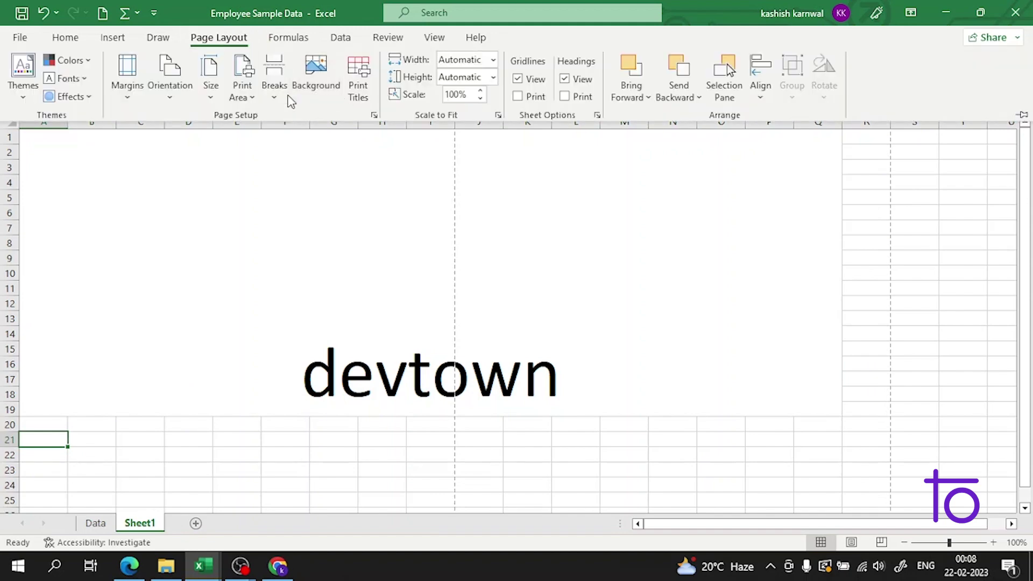
pyautogui.click(285, 100)
pyautogui.click(311, 121)
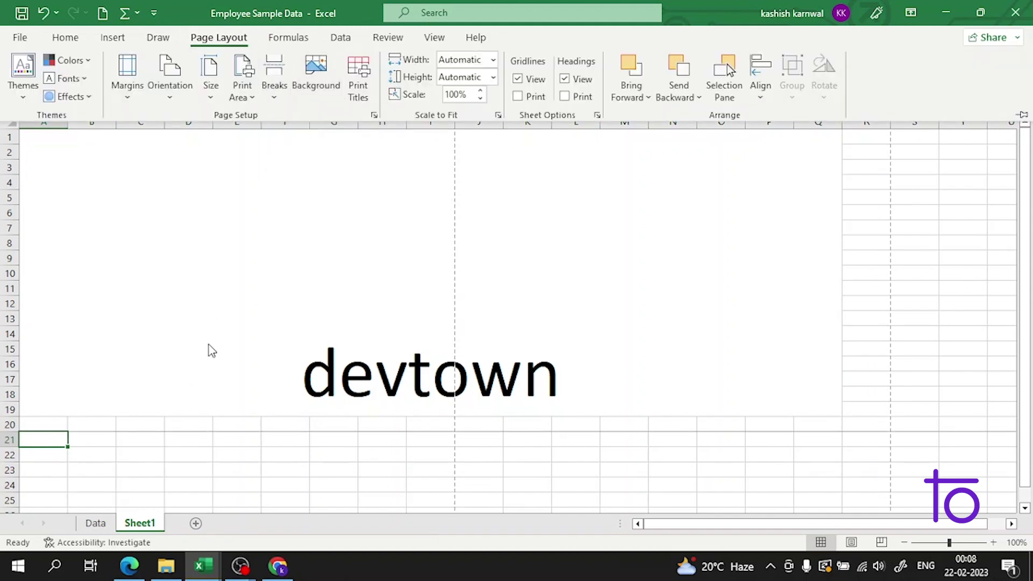
pyautogui.press('Escape')
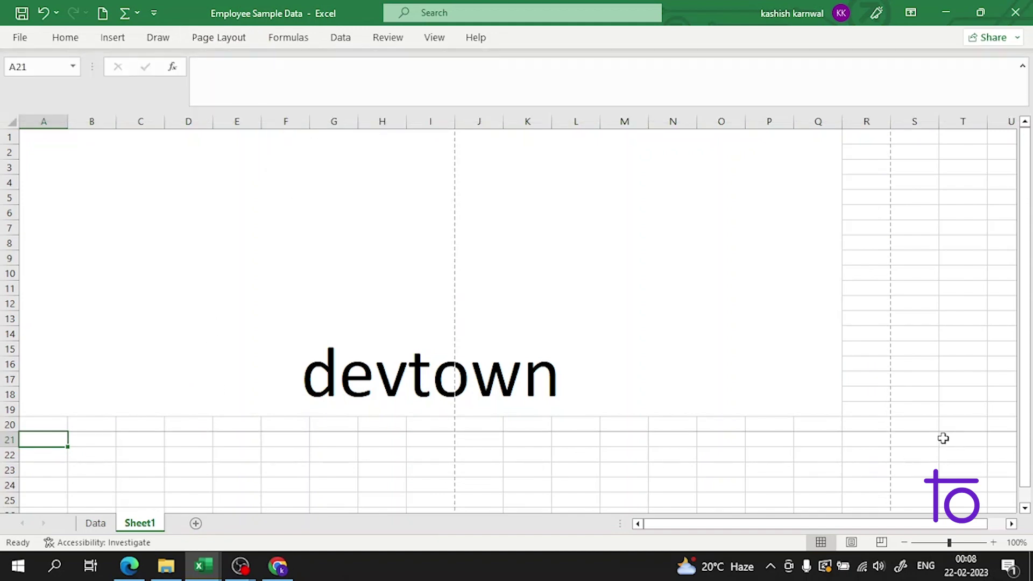
pyautogui.click(940, 433)
pyautogui.click(598, 441)
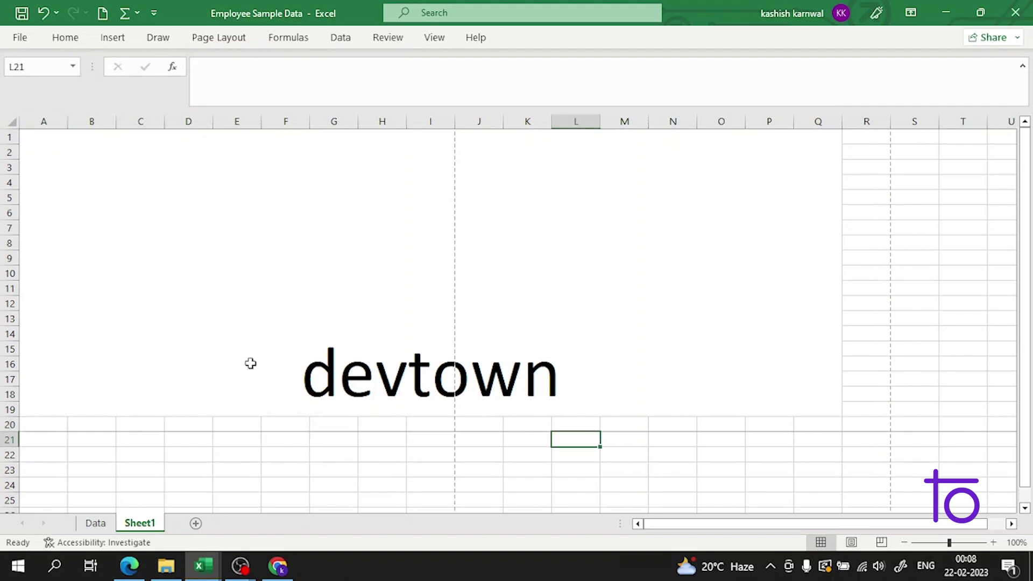
pyautogui.click(66, 440)
# - Open a Bing image search for choosing a background picture for Sheet1
pyautogui.click(568, 281)
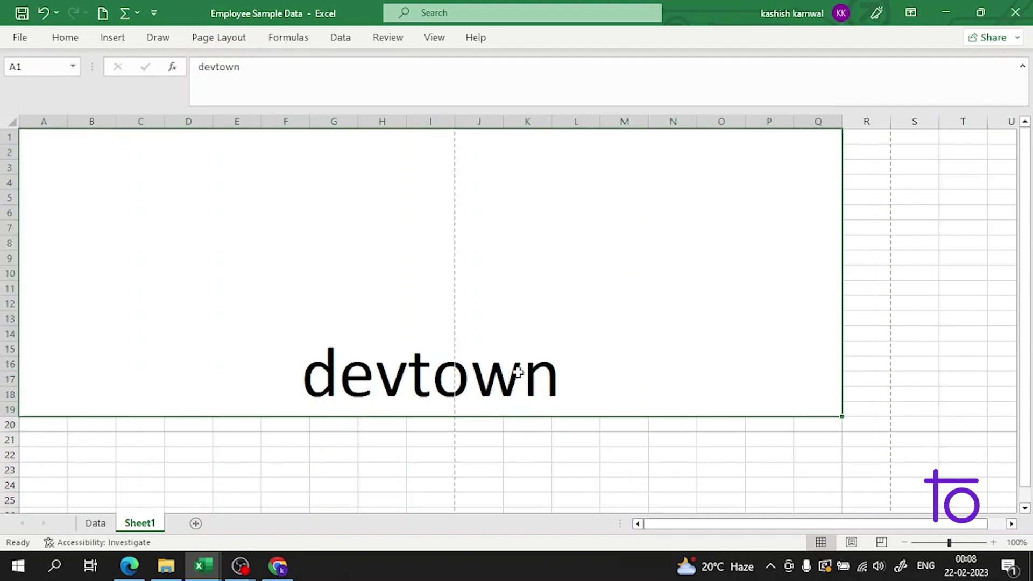
pyautogui.click(217, 39)
pyautogui.click(324, 95)
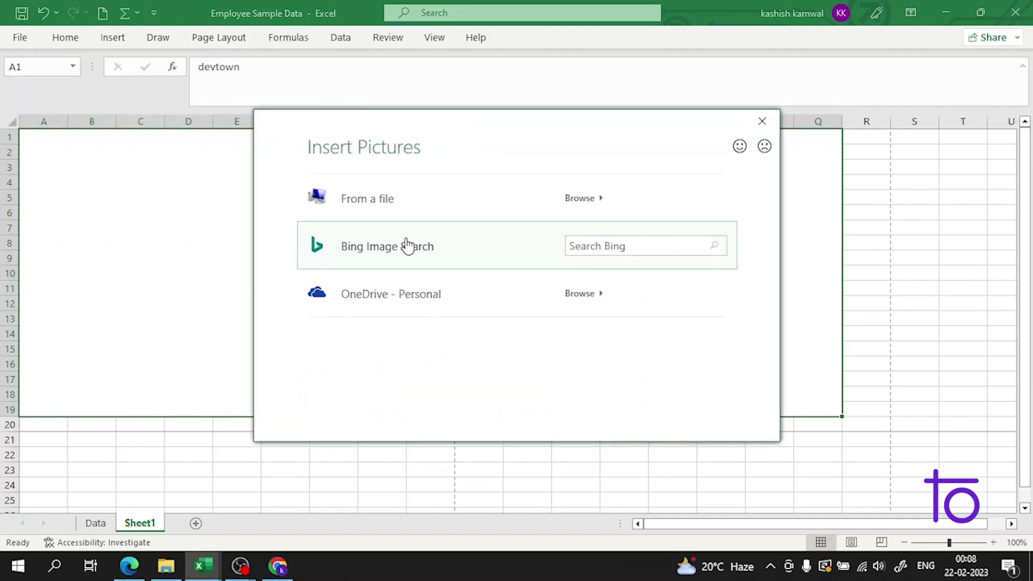
pyautogui.click(418, 240)
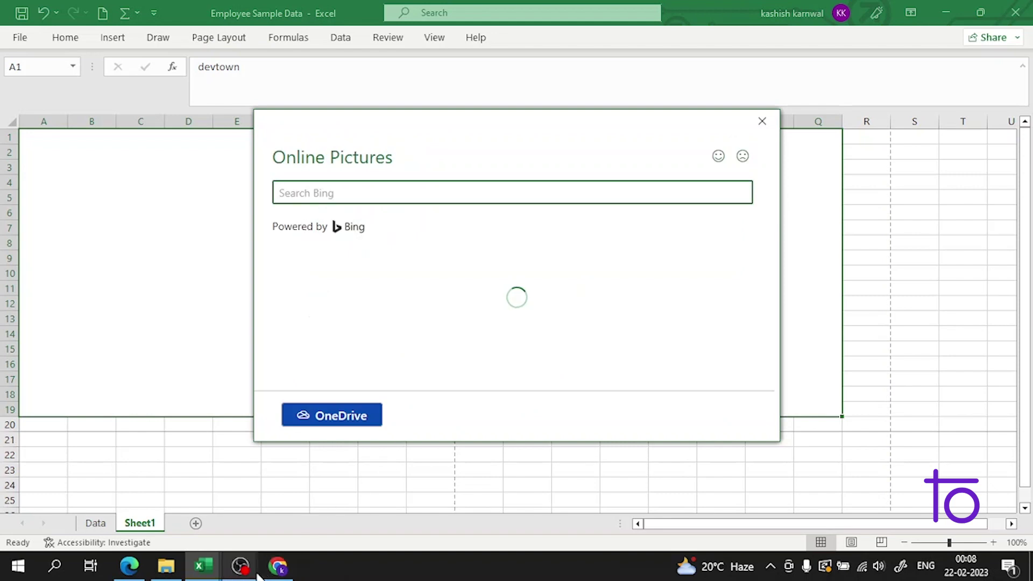
pyautogui.moveTo(240, 565)
pyautogui.click(182, 490)
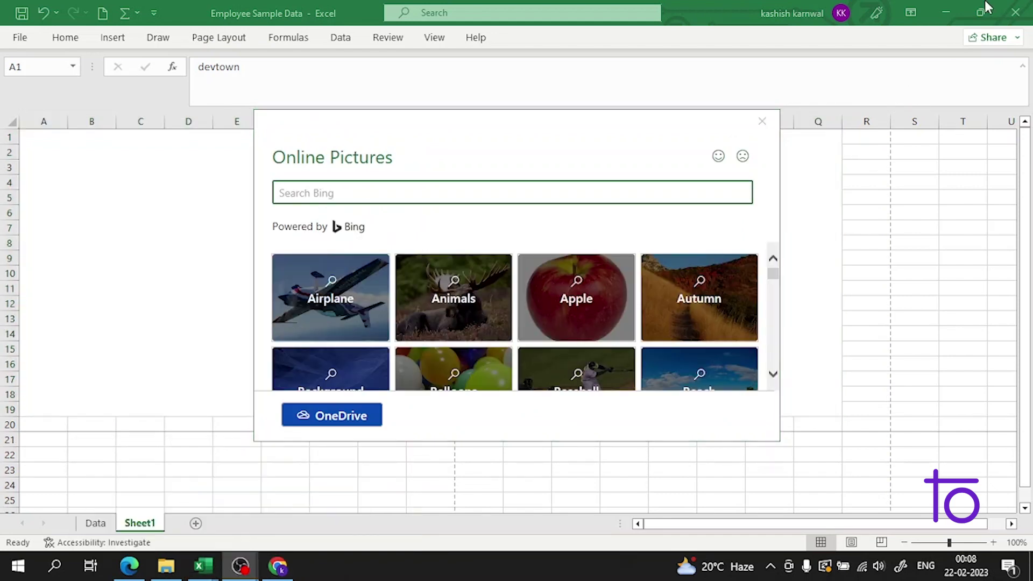
pyautogui.click(798, 137)
# - Set a photo of people around a long white conference table, from Bing's Meeting category, as the background of Sheet1
pyautogui.scroll(-5, 599, 323)
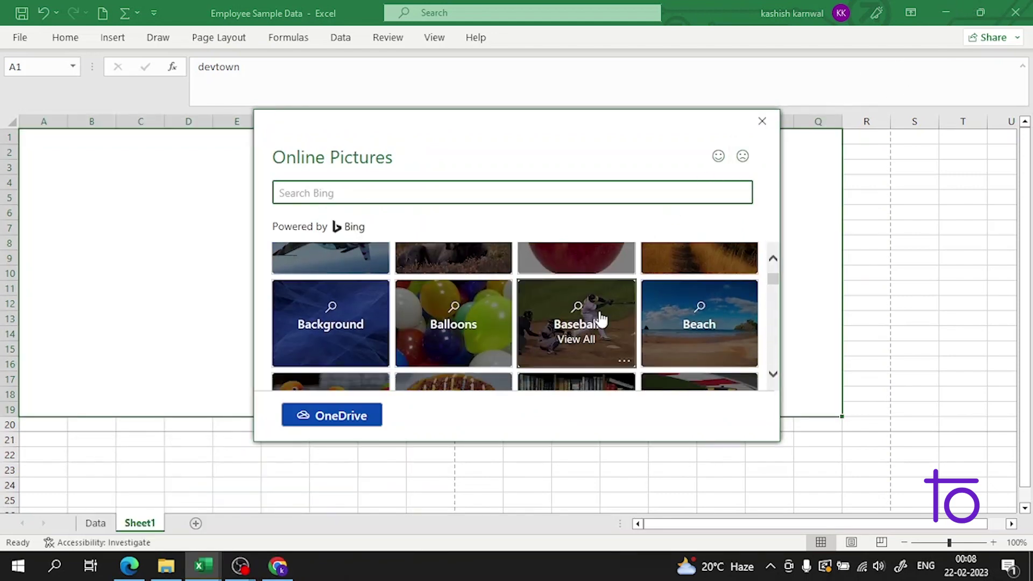
pyautogui.scroll(-3, 599, 331)
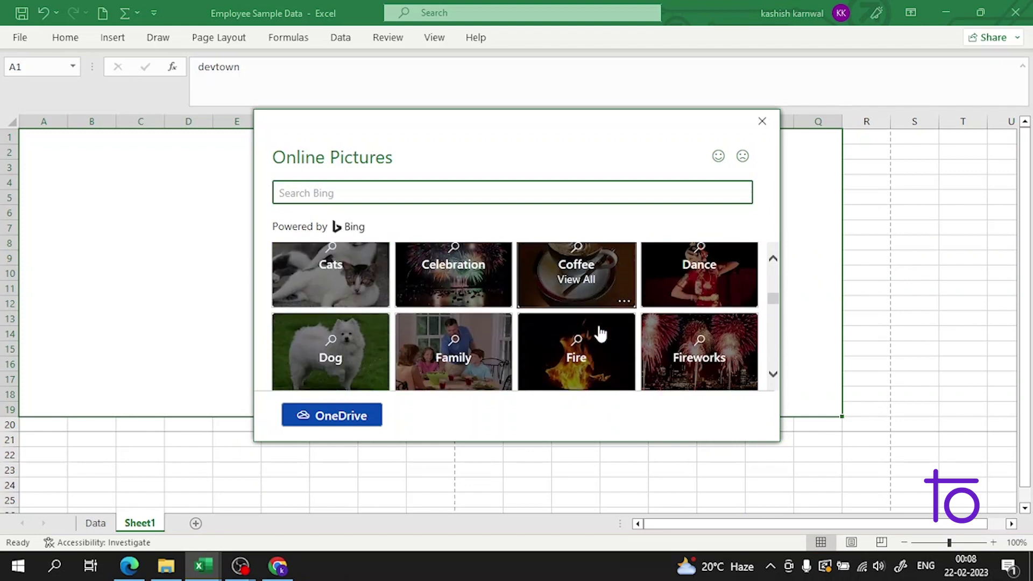
pyautogui.scroll(-5, 602, 342)
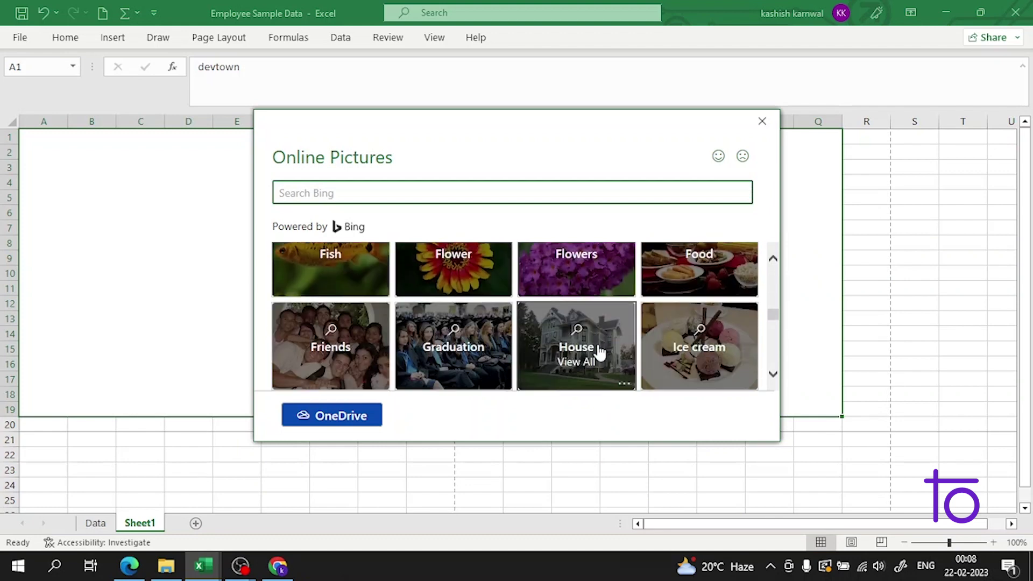
pyautogui.scroll(2, 569, 330)
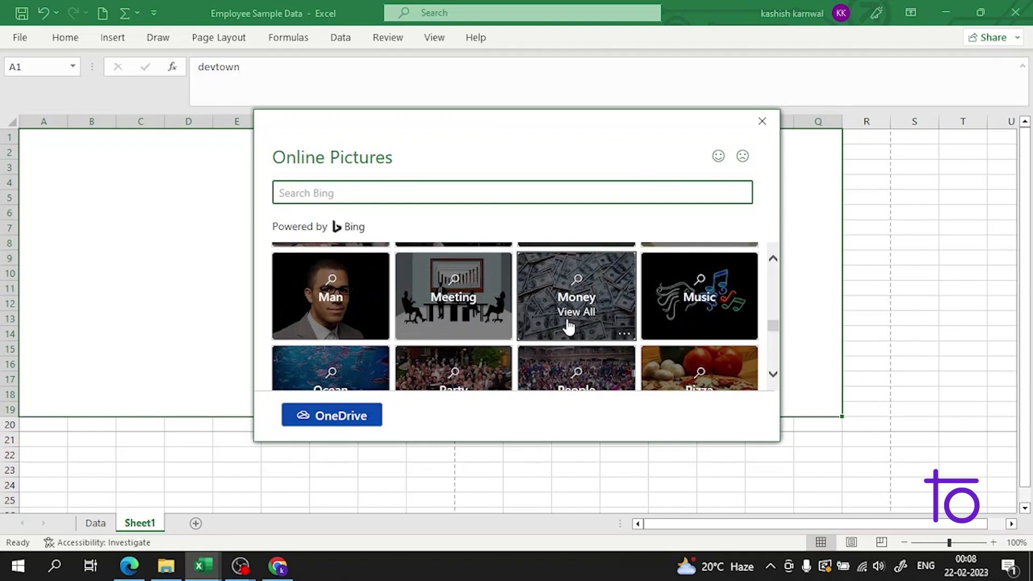
pyautogui.click(428, 318)
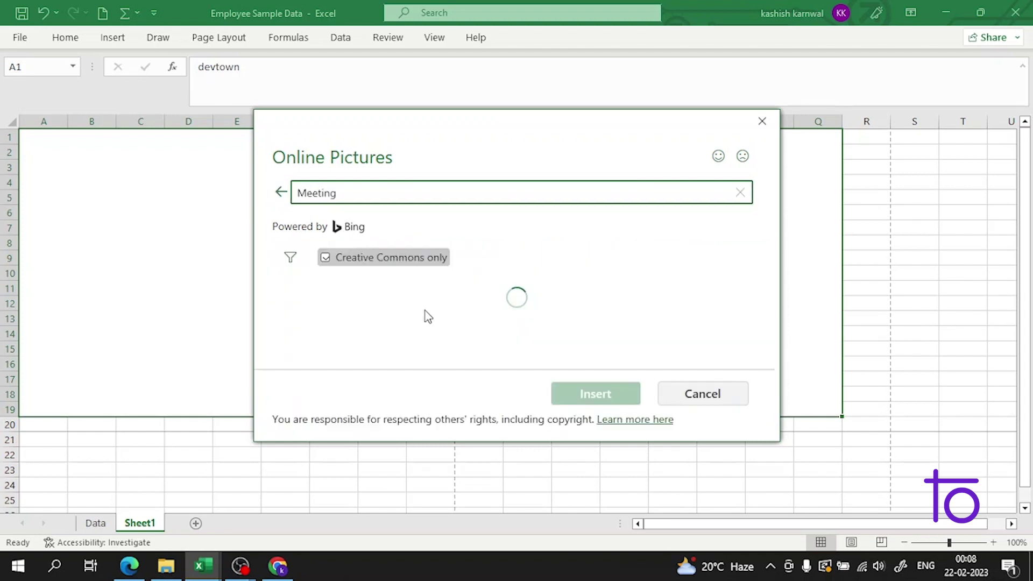
pyautogui.scroll(-2, 390, 306)
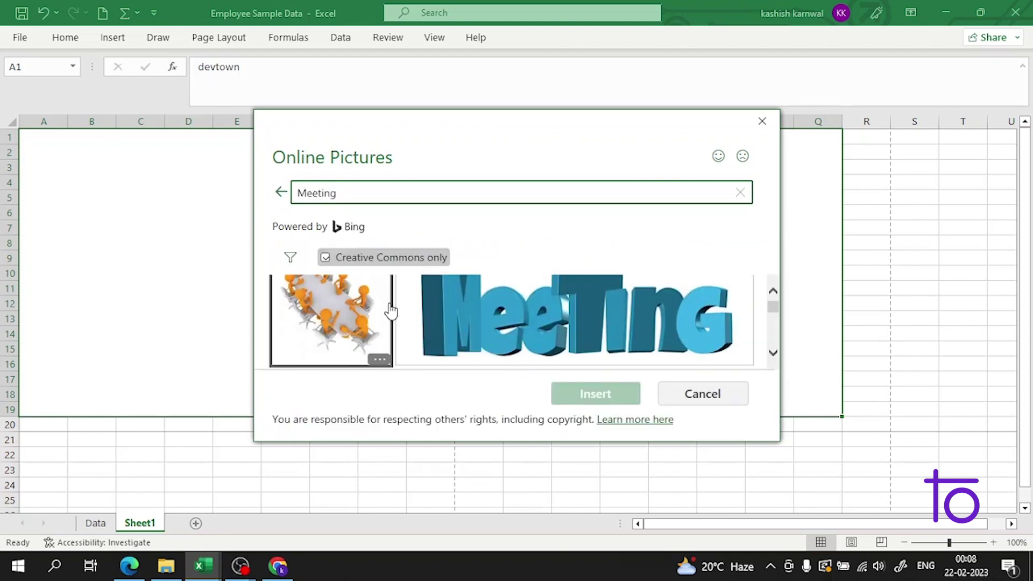
pyautogui.scroll(-5, 390, 306)
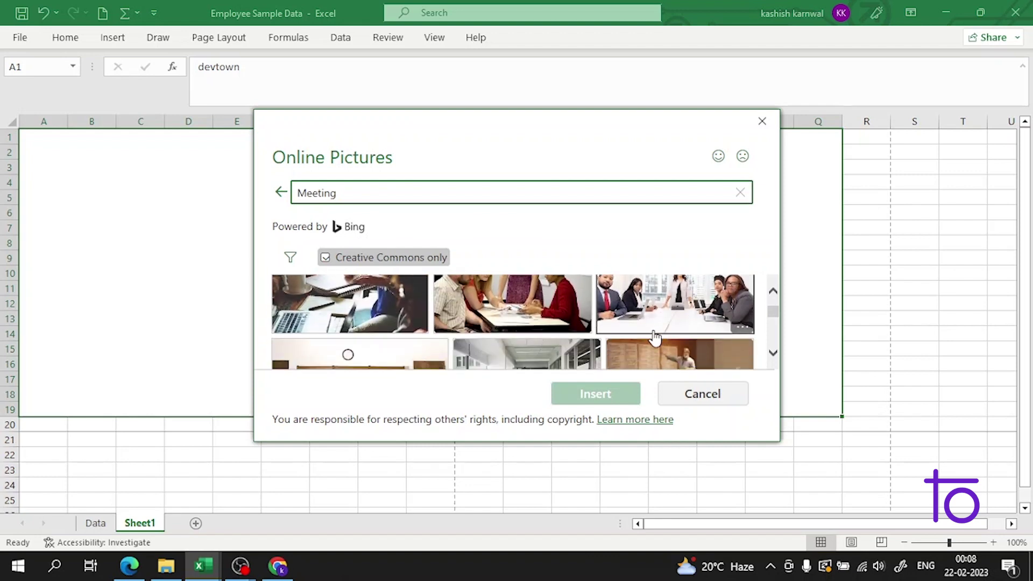
pyautogui.click(545, 307)
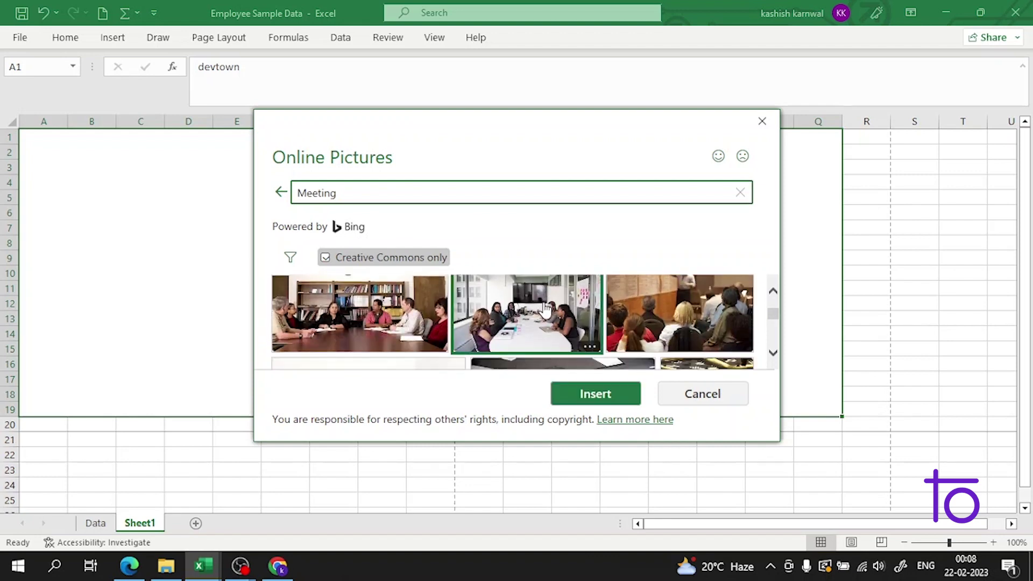
pyautogui.click(591, 393)
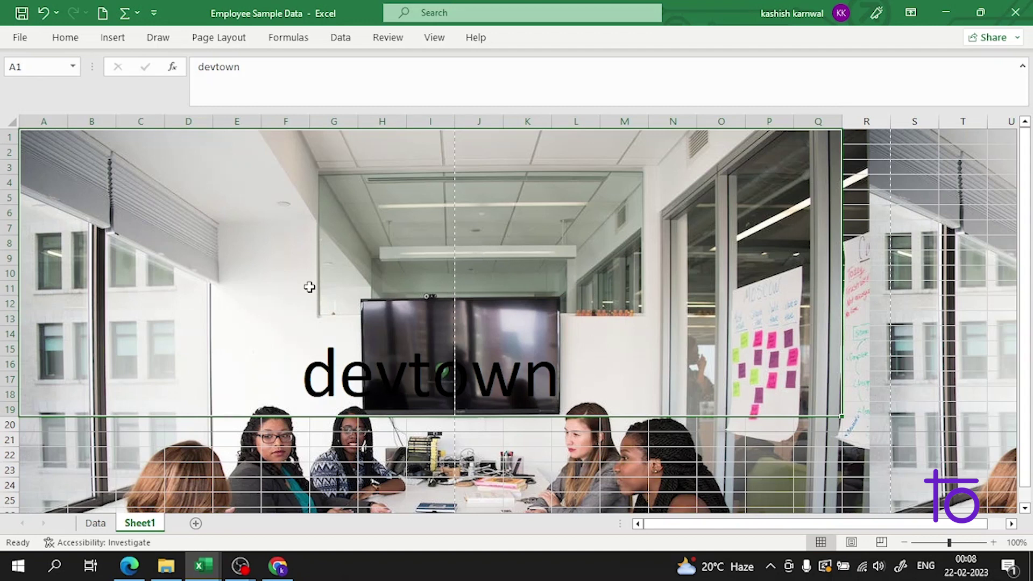
# - Fill the merged "devtown" block from A1:Q19 down through row 38 to make a second copy beneath it
pyautogui.click(1008, 216)
pyautogui.click(917, 228)
pyautogui.click(660, 207)
pyautogui.moveTo(842, 415); pyautogui.dragTo(854, 455)
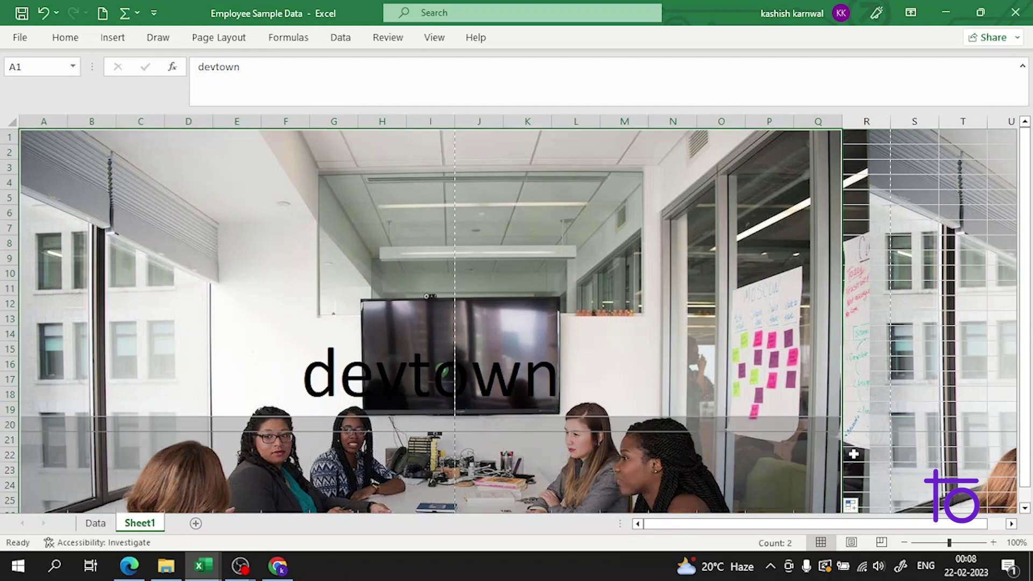
pyautogui.scroll(-7, 689, 306)
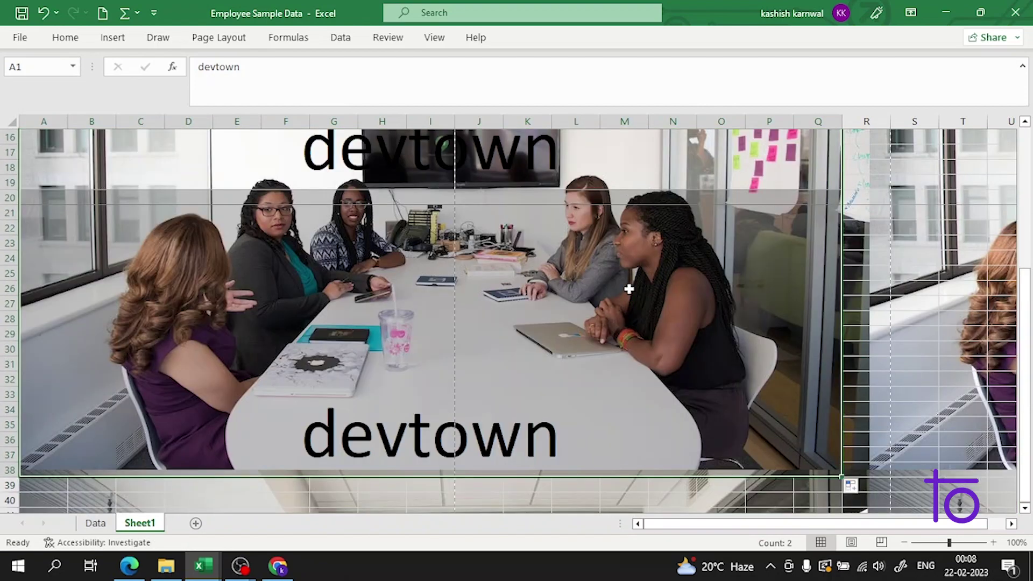
pyautogui.scroll(-9, 589, 317)
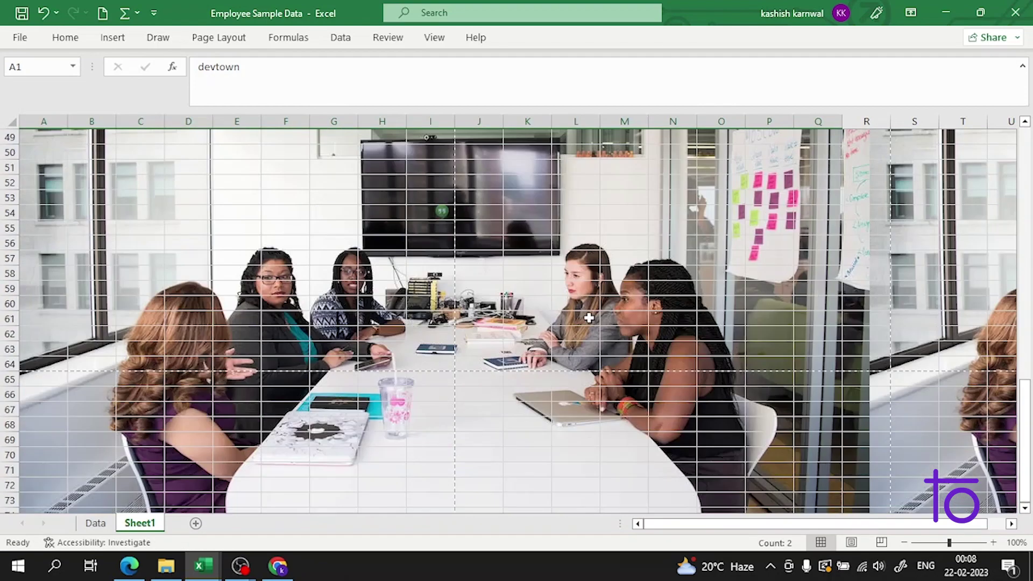
pyautogui.scroll(7, 590, 286)
pyautogui.scroll(9, 590, 287)
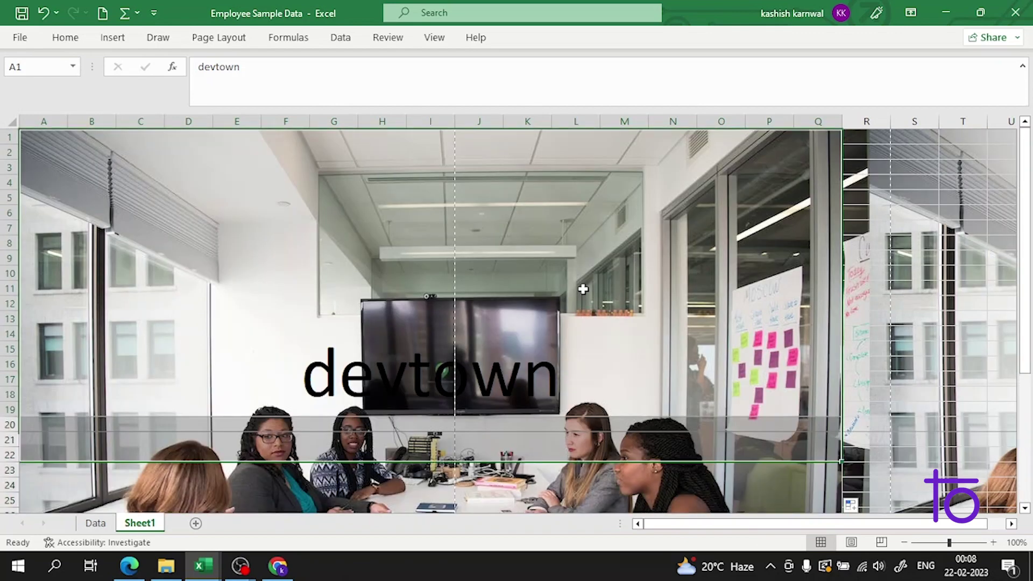
pyautogui.click(514, 377)
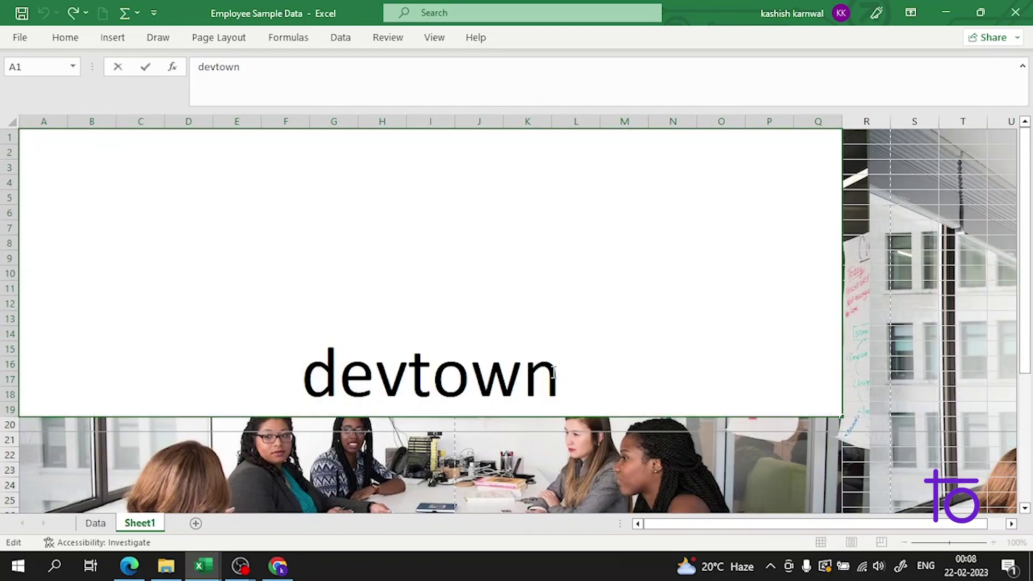
pyautogui.moveTo(559, 377); pyautogui.dragTo(288, 335)
pyautogui.click(219, 38)
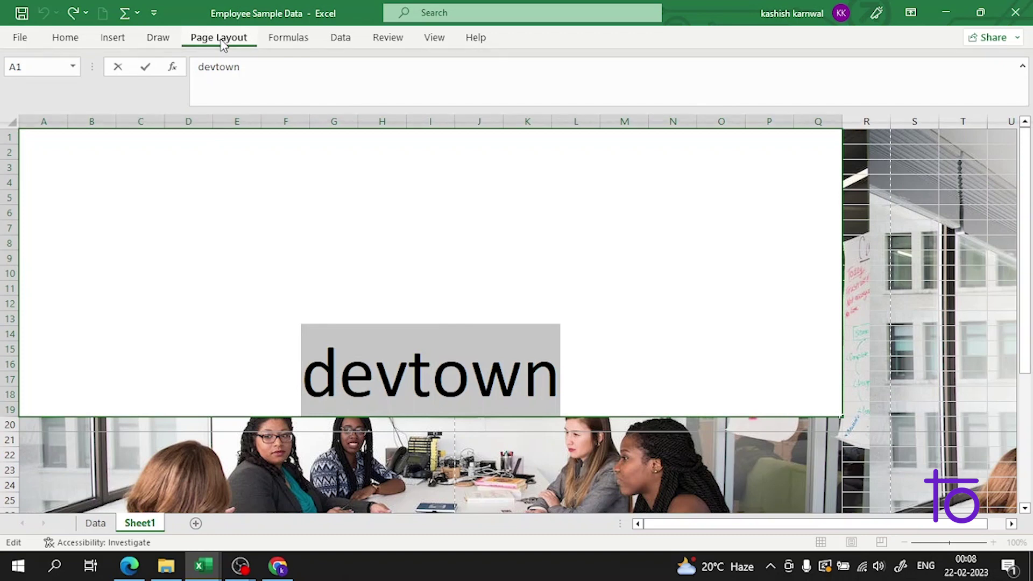
pyautogui.click(279, 211)
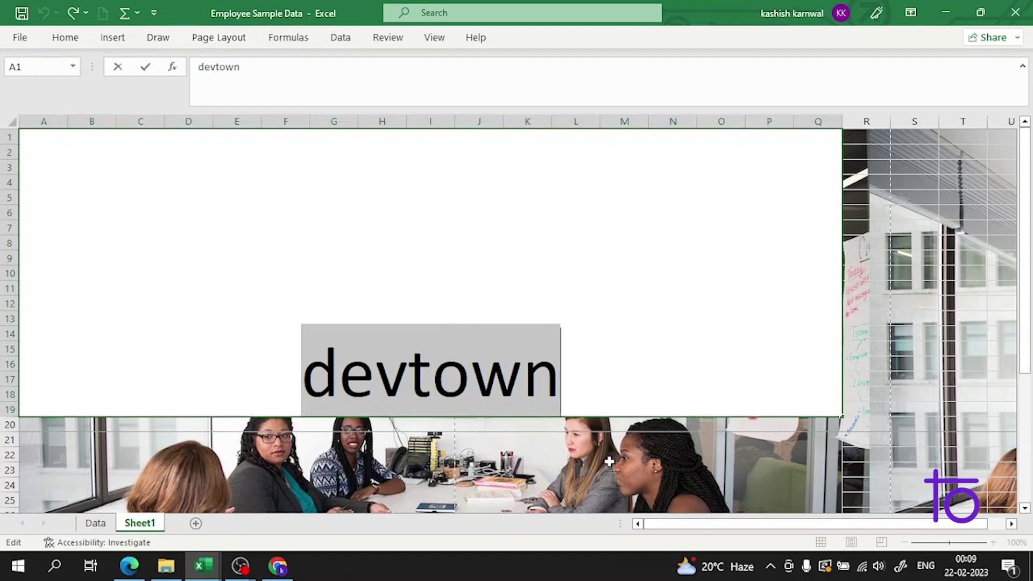
pyautogui.press('Escape')
# - Make the "devtown" text in the first merged block purple and bold, and commit the cell edit
pyautogui.click(553, 395)
pyautogui.doubleClick(553, 395)
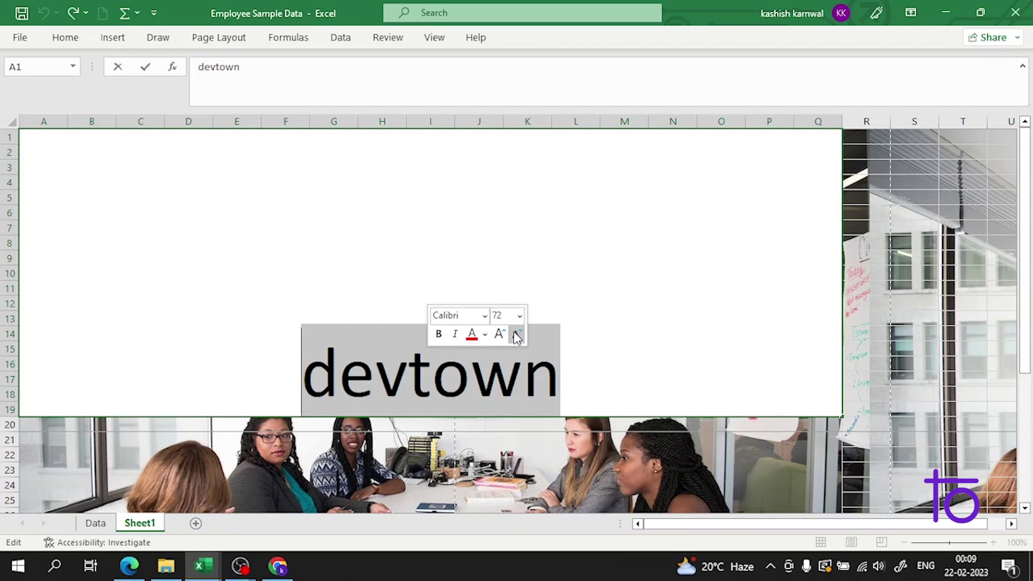
pyautogui.click(484, 334)
pyautogui.click(548, 447)
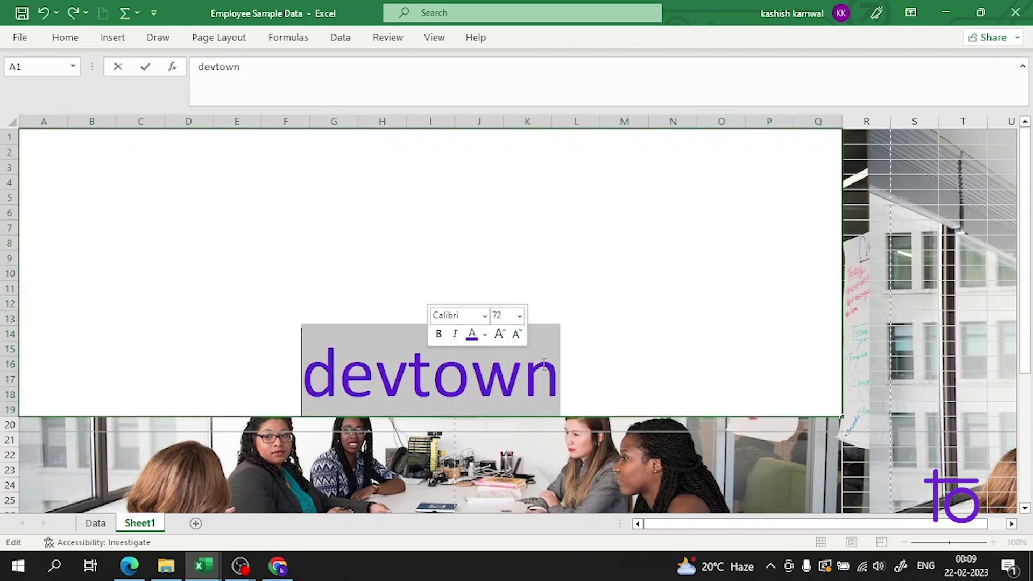
pyautogui.click(439, 334)
pyautogui.click(634, 222)
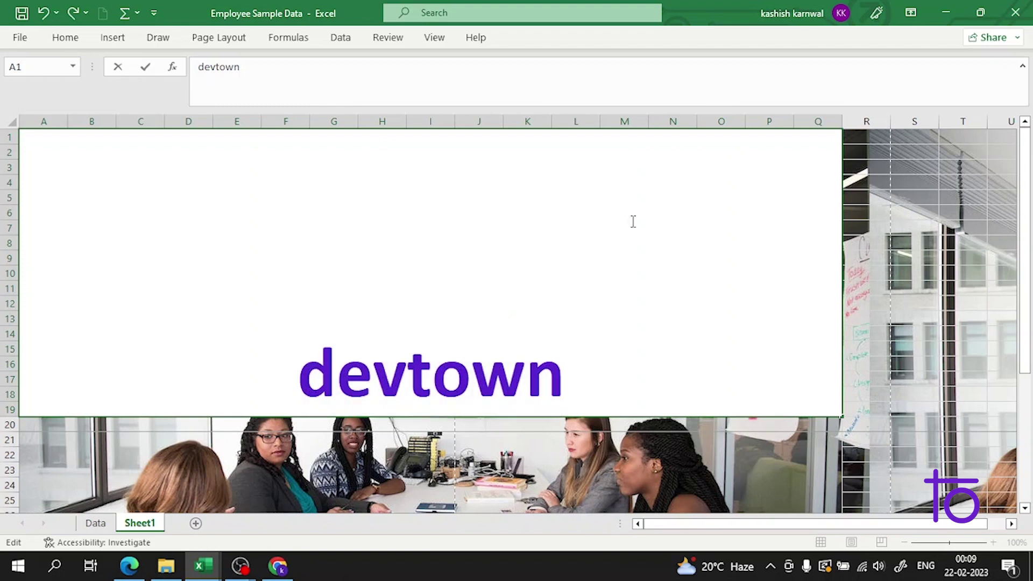
pyautogui.click(880, 256)
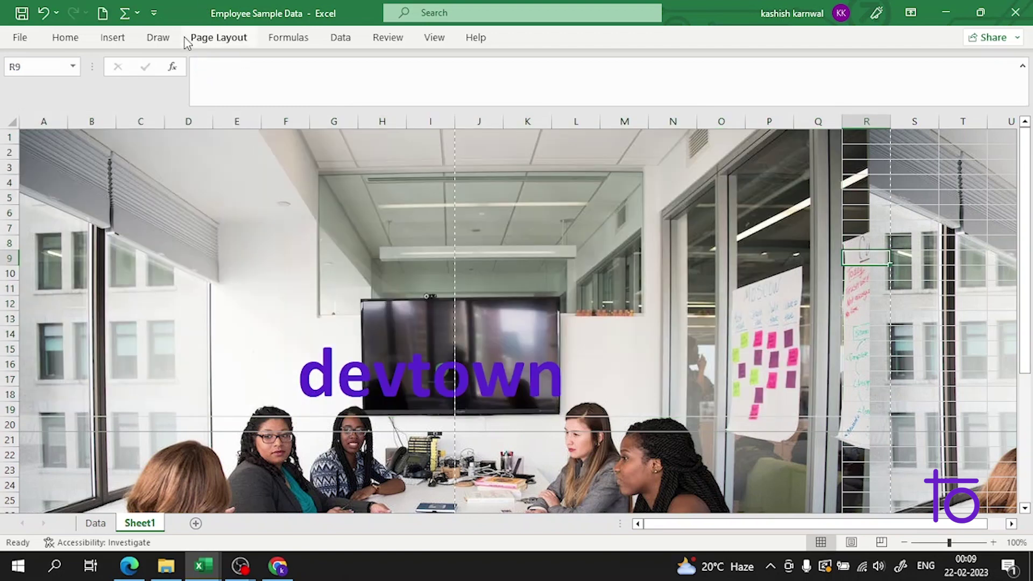
# - Delete the meeting photo background from Sheet1 and open a Bing image search for a replacement
pyautogui.click(218, 37)
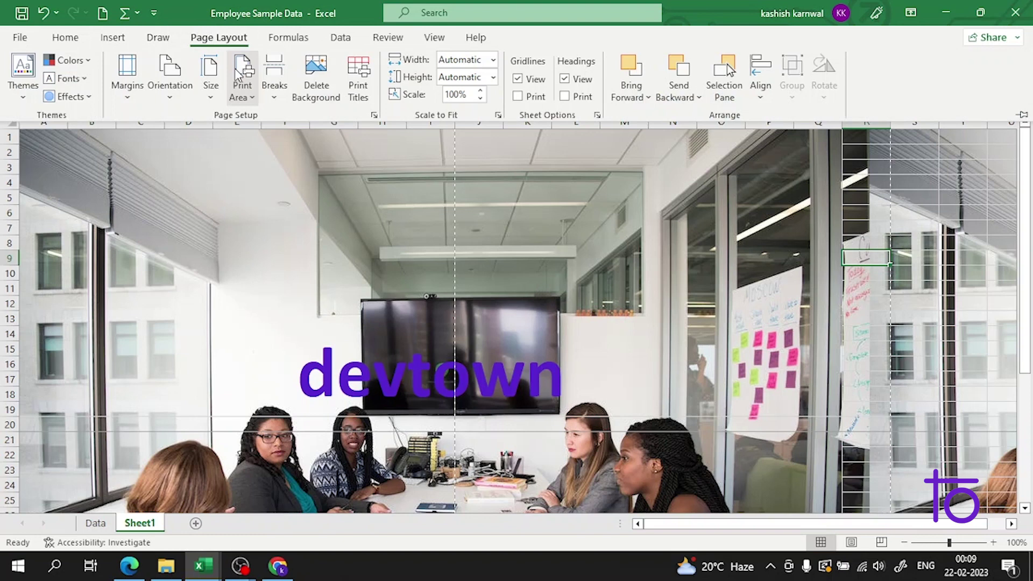
pyautogui.click(320, 78)
pyautogui.click(322, 76)
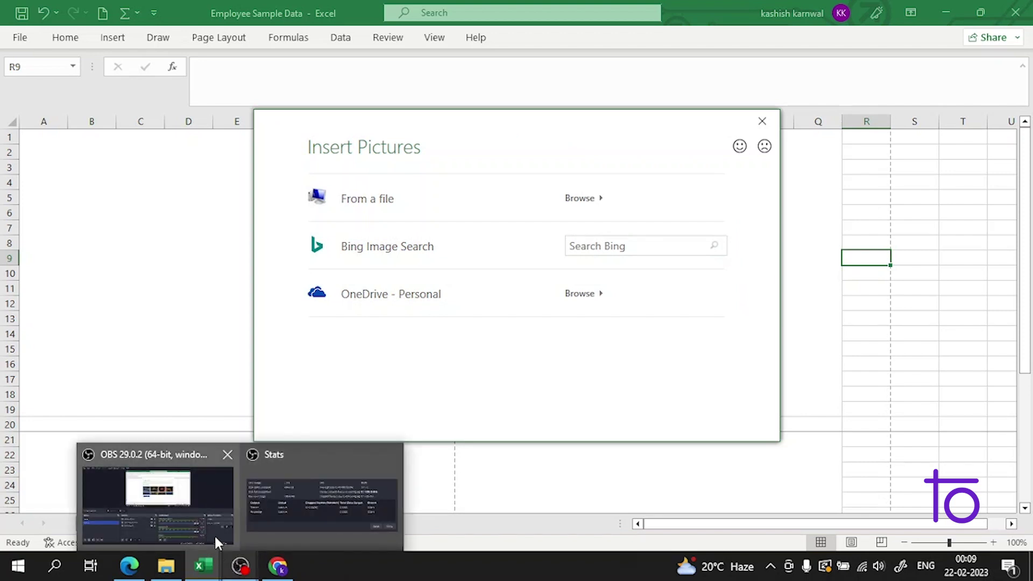
pyautogui.click(214, 536)
pyautogui.click(952, 8)
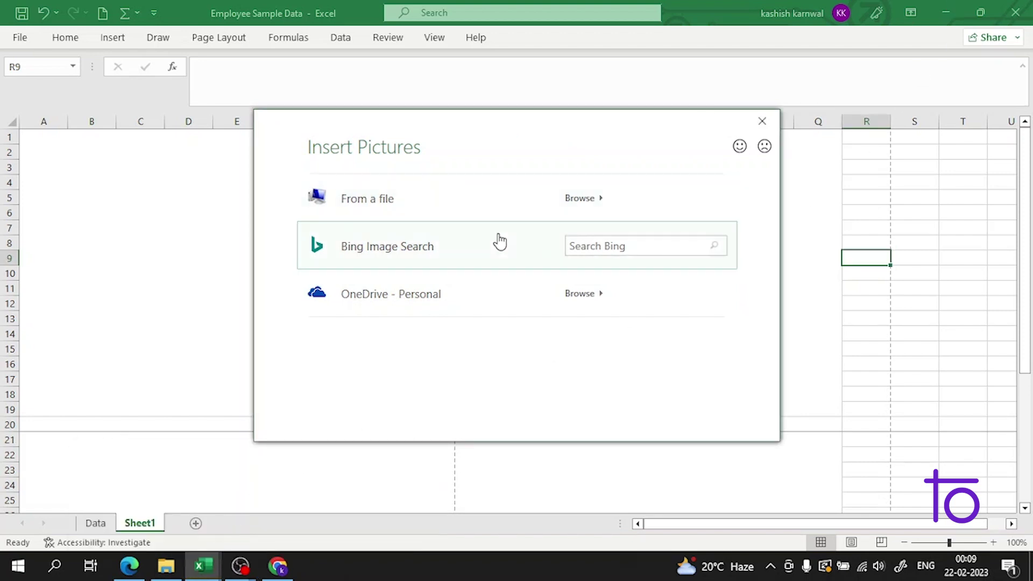
pyautogui.click(430, 234)
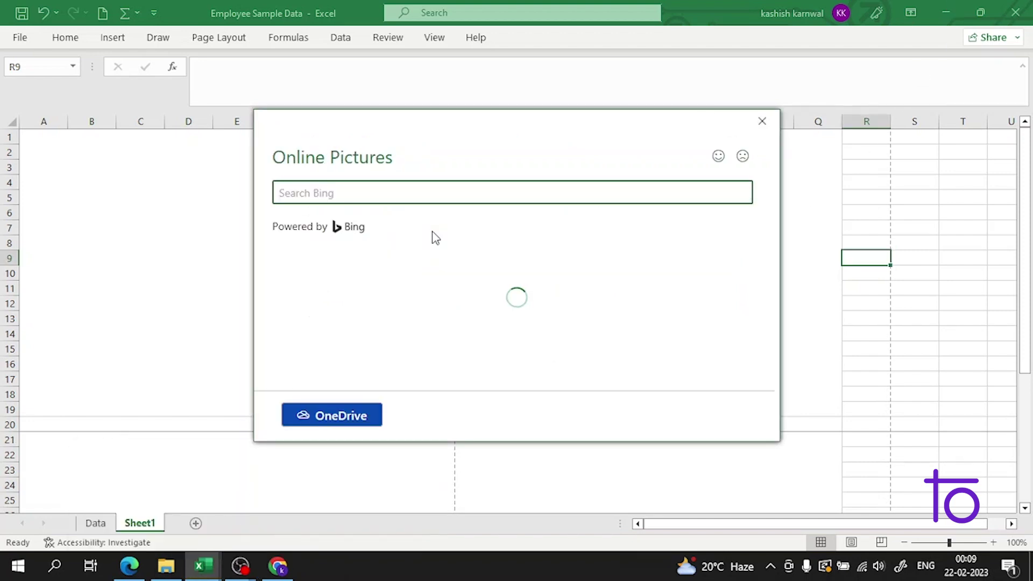
# - Set the photo of a black cat from Bing's Cats category as the background of Sheet1
pyautogui.scroll(-3, 476, 323)
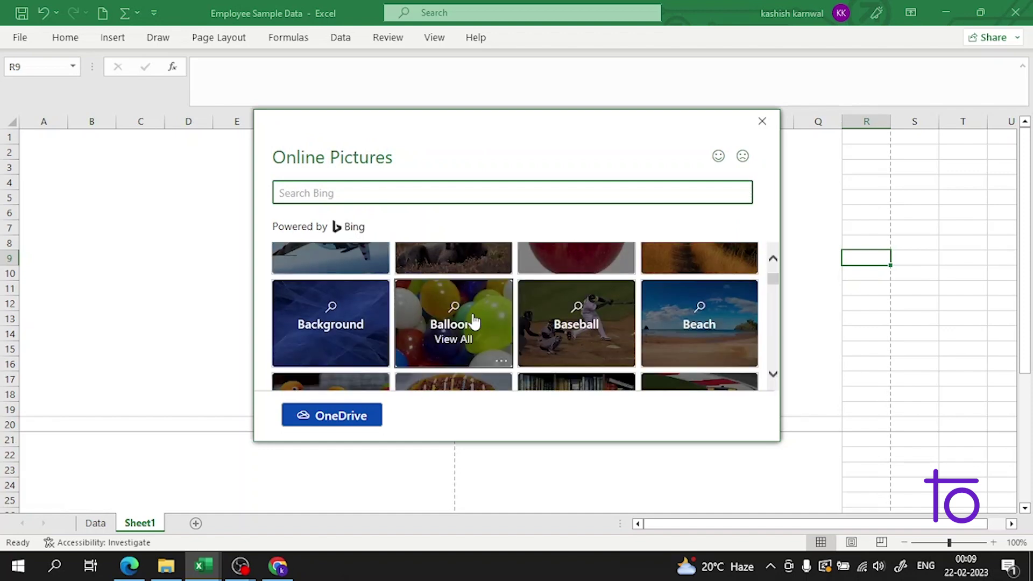
pyautogui.scroll(-5, 477, 352)
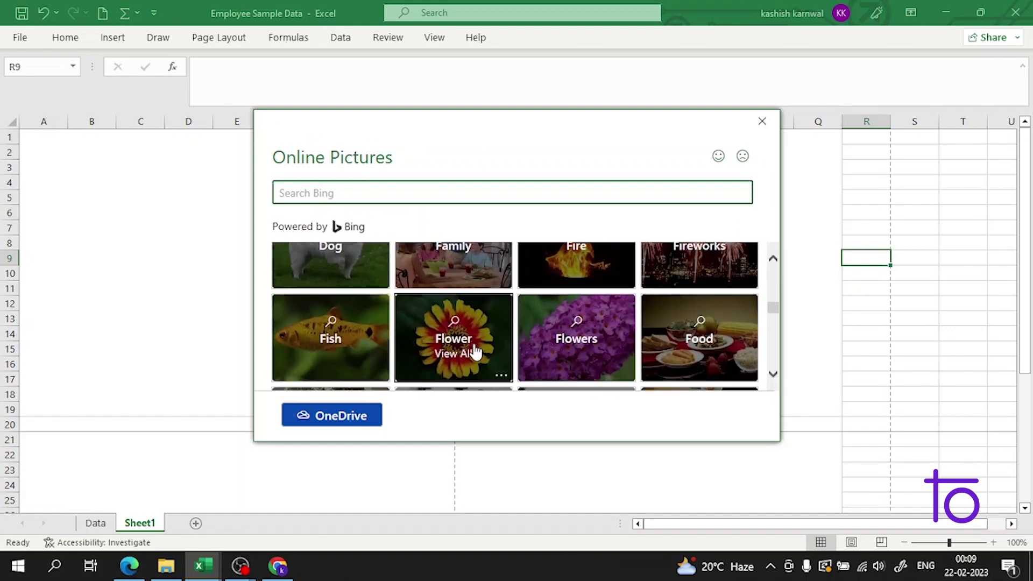
pyautogui.scroll(2, 434, 329)
pyautogui.click(330, 264)
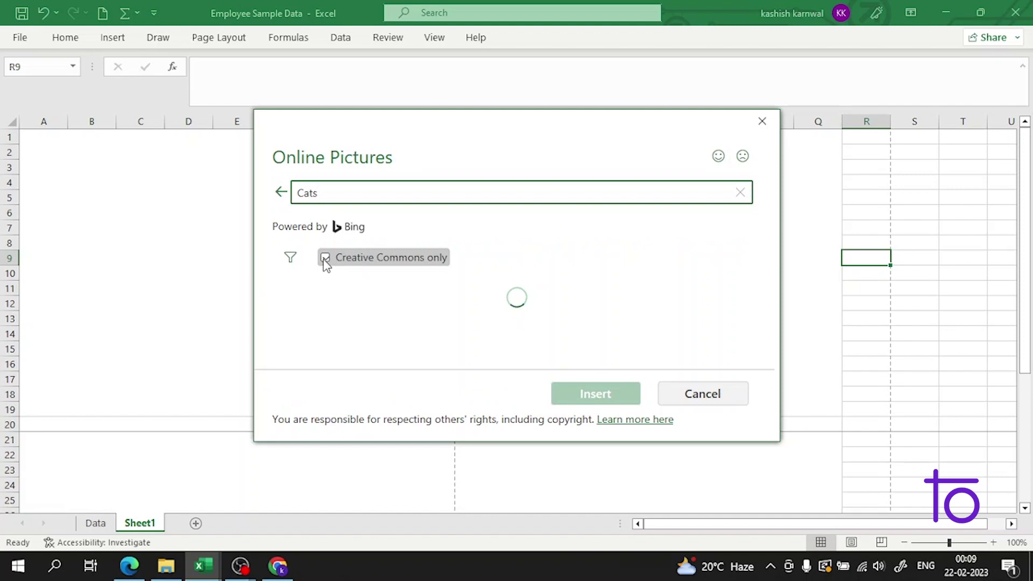
pyautogui.scroll(-1, 546, 321)
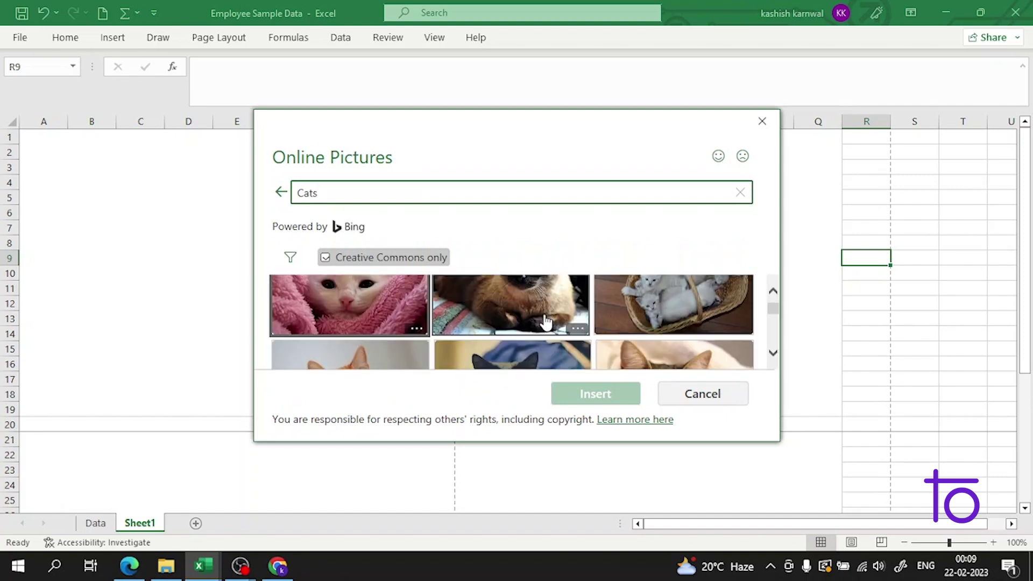
pyautogui.scroll(-2, 546, 322)
pyautogui.click(546, 341)
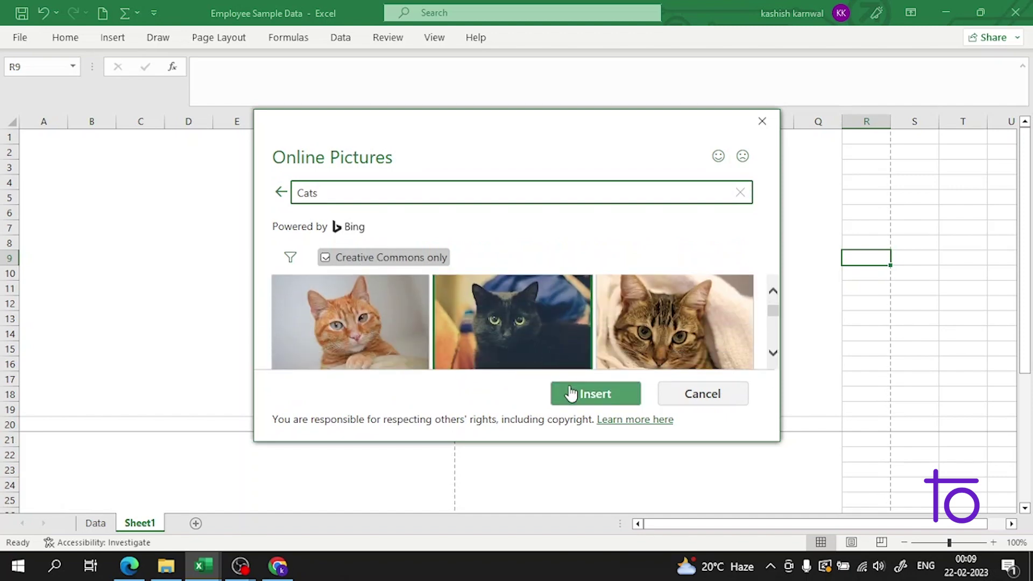
pyautogui.click(572, 394)
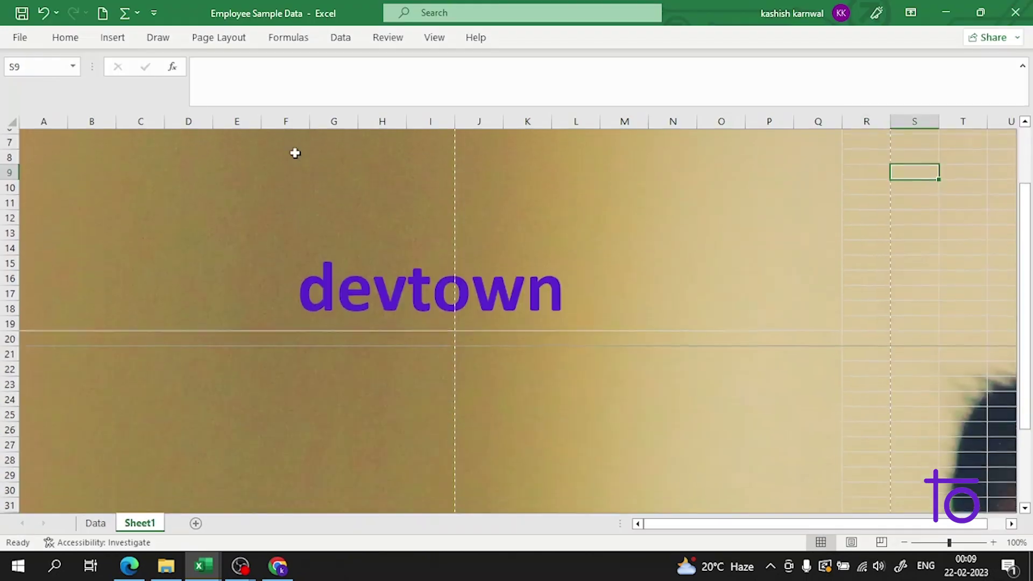
# - Examine how far the cat photo background extends across Sheet1, zooming out to 10% and back in to 73%
pyautogui.scroll(-12, 515, 383)
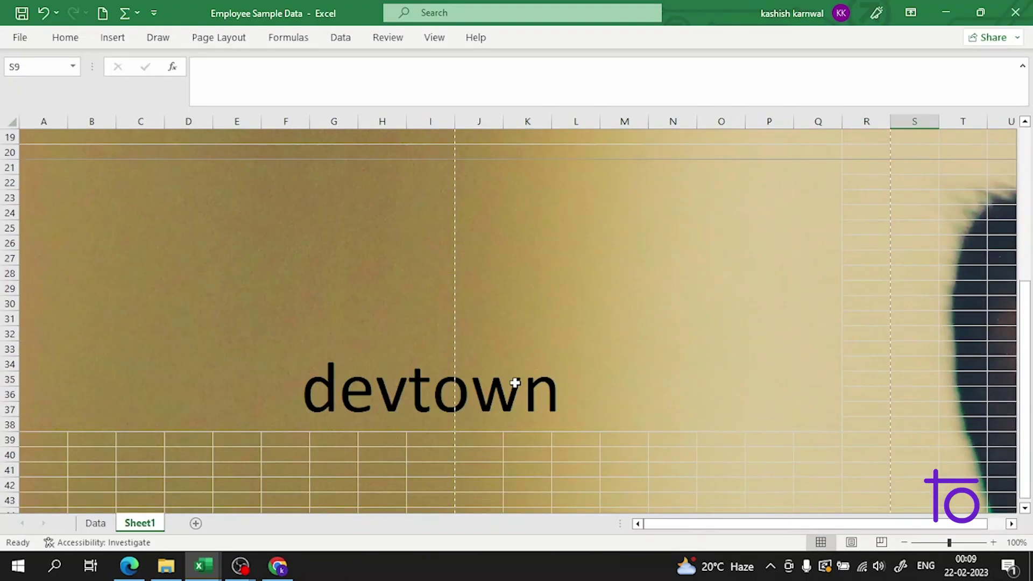
pyautogui.moveTo(812, 527); pyautogui.dragTo(823, 526)
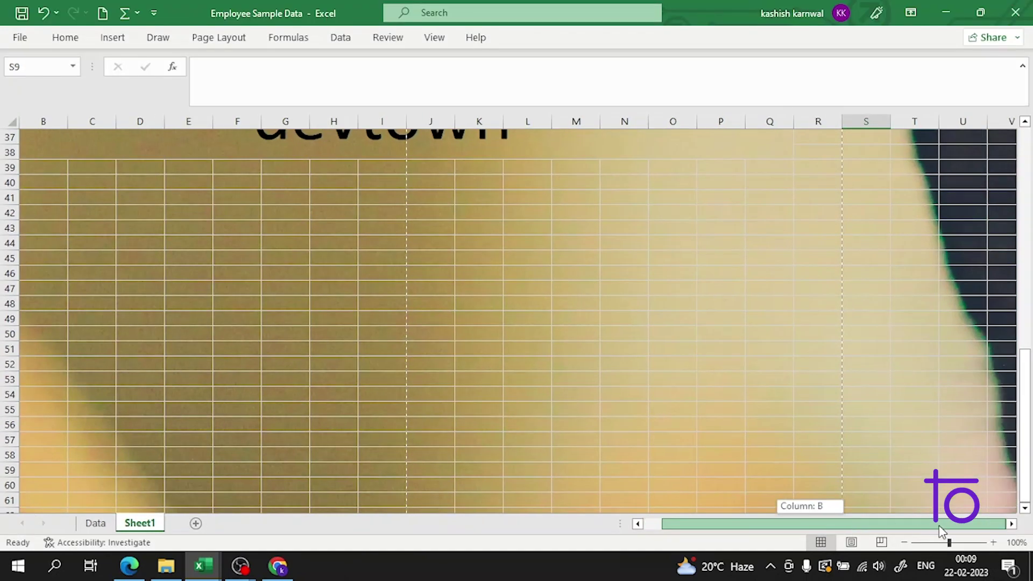
pyautogui.moveTo(949, 542); pyautogui.dragTo(902, 548)
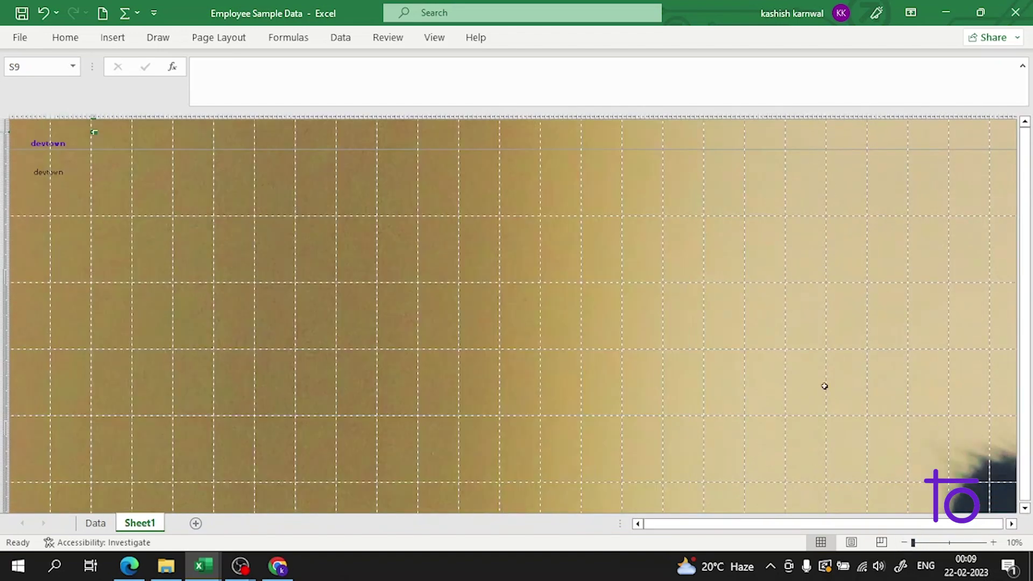
pyautogui.scroll(-2, 728, 266)
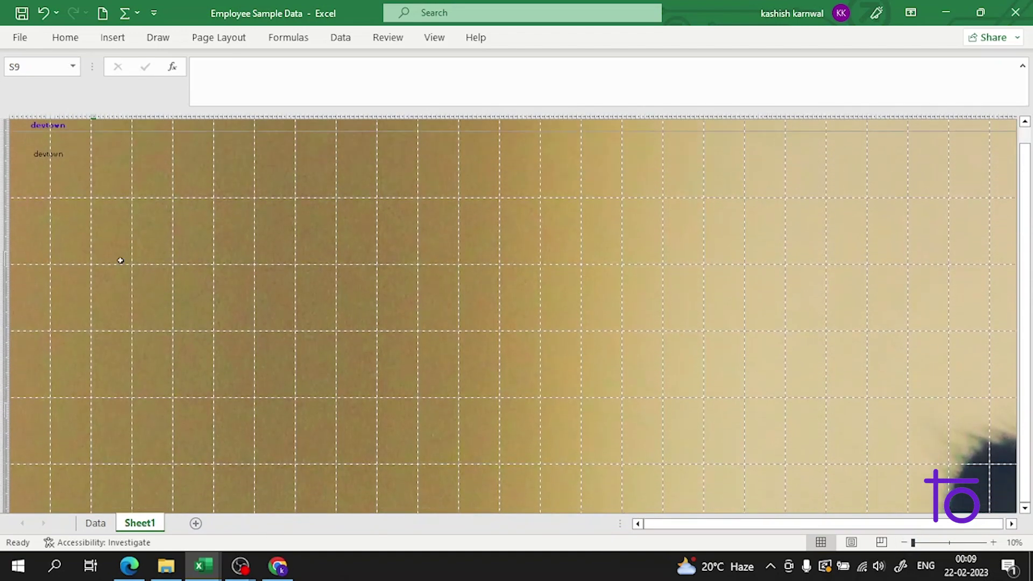
pyautogui.scroll(2, 72, 265)
pyautogui.moveTo(921, 541); pyautogui.dragTo(939, 544)
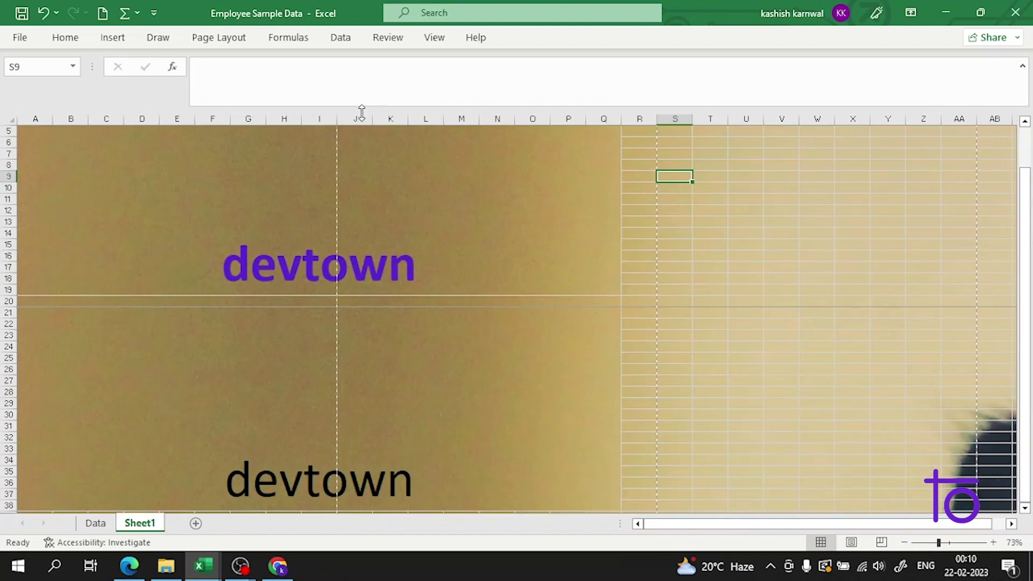